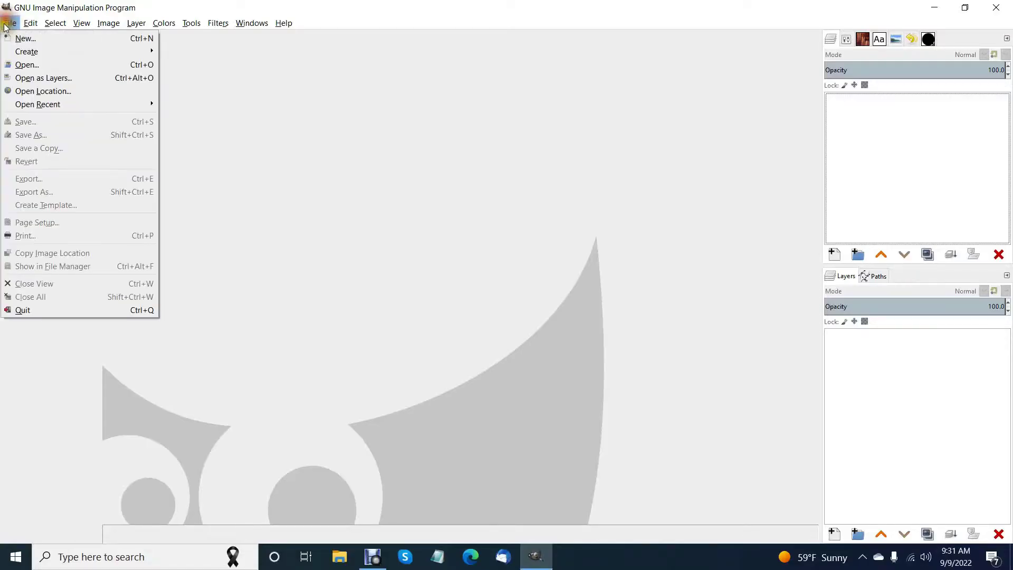
Set up a new 8.5 × 11 inch image at 300 ppi (2550 × 3300 px)
{"action": "left_click", "coordinate": [19, 38]}
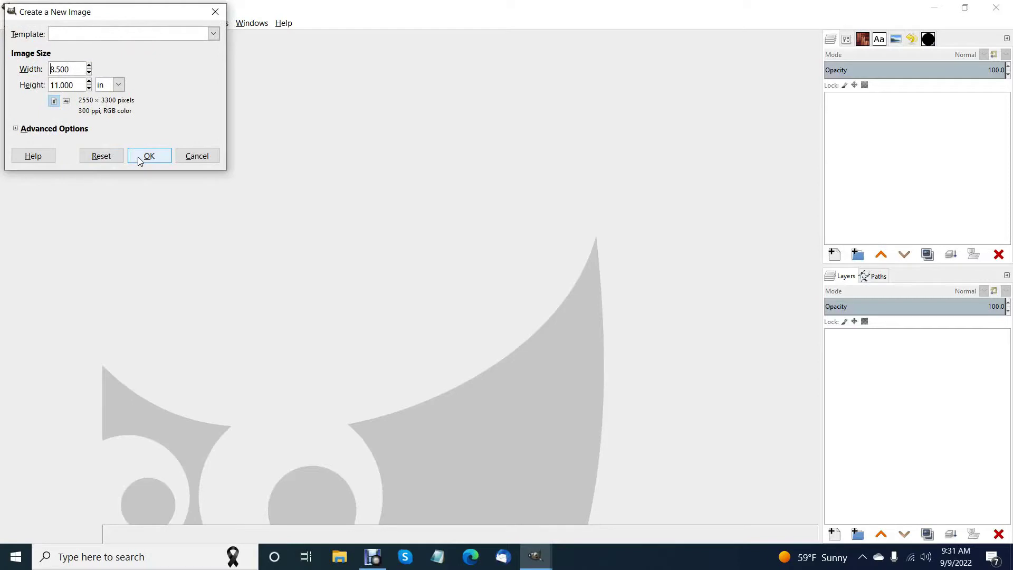
{"action": "left_click", "coordinate": [141, 161]}
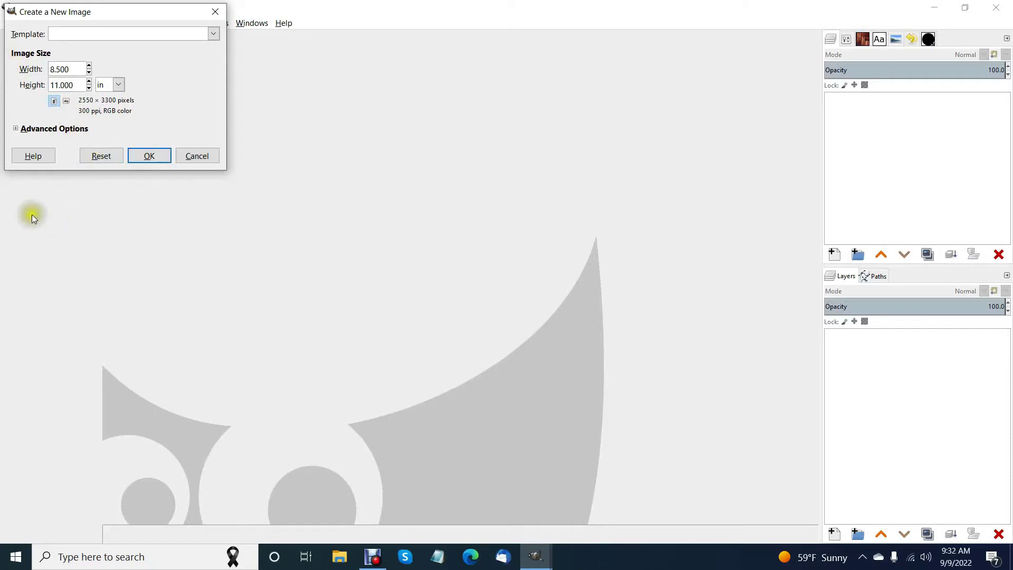
Create the image, bucket-fill its brown background with white, then reset default colours
{"action": "left_click", "coordinate": [149, 155]}
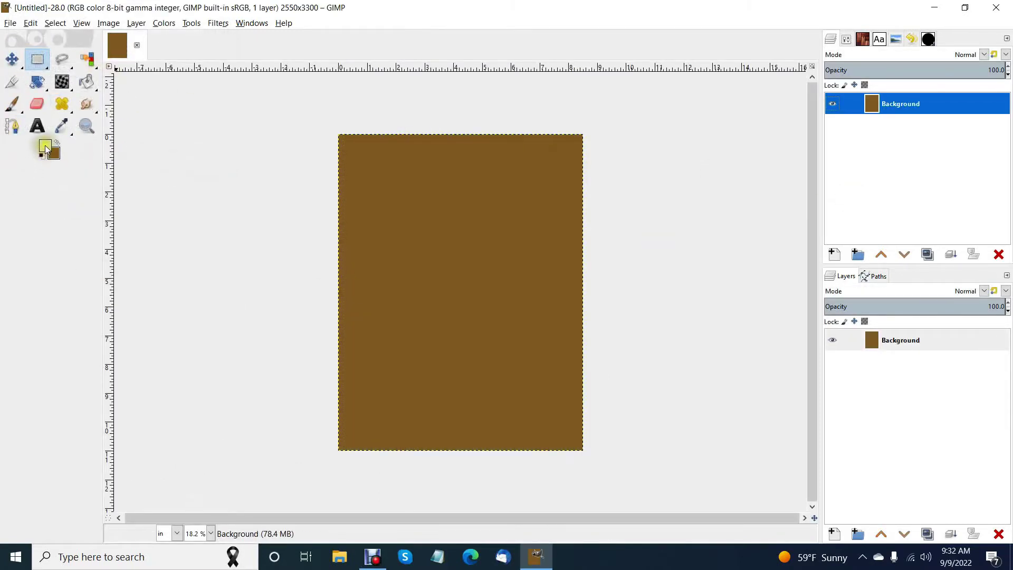
{"action": "left_click", "coordinate": [45, 144]}
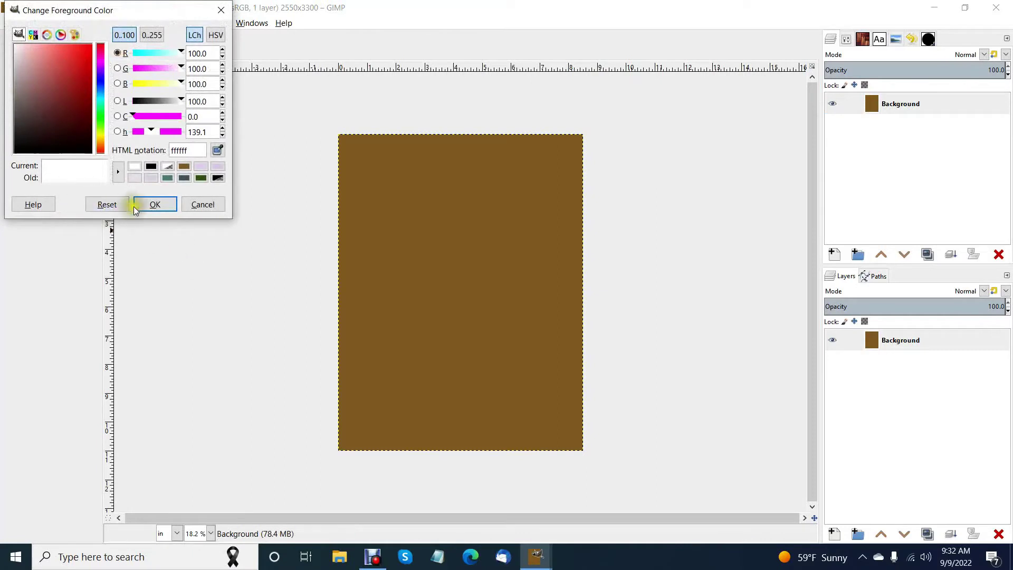
{"action": "left_click", "coordinate": [151, 205]}
{"action": "left_click", "coordinate": [86, 82]}
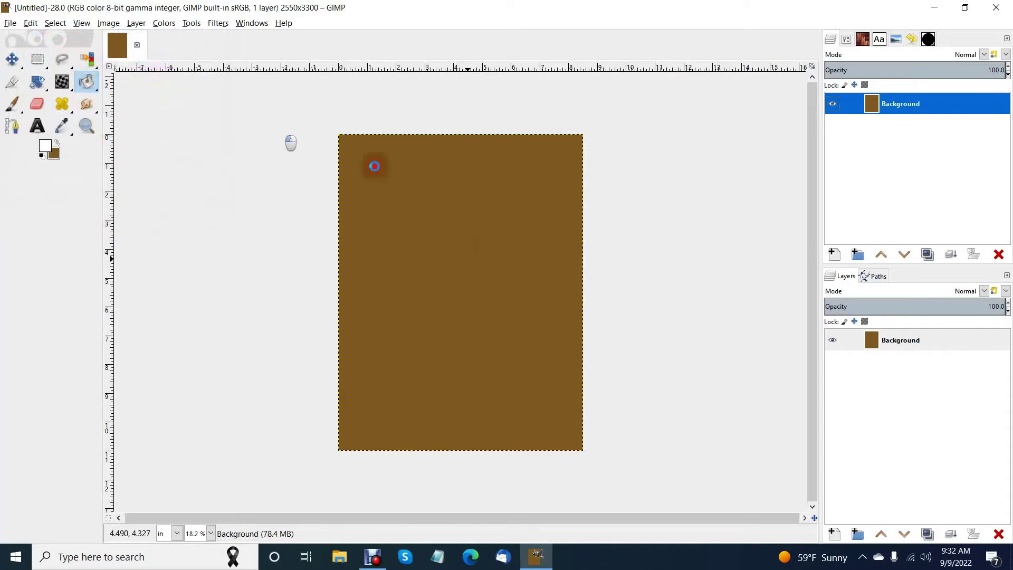
{"action": "left_click", "coordinate": [438, 252]}
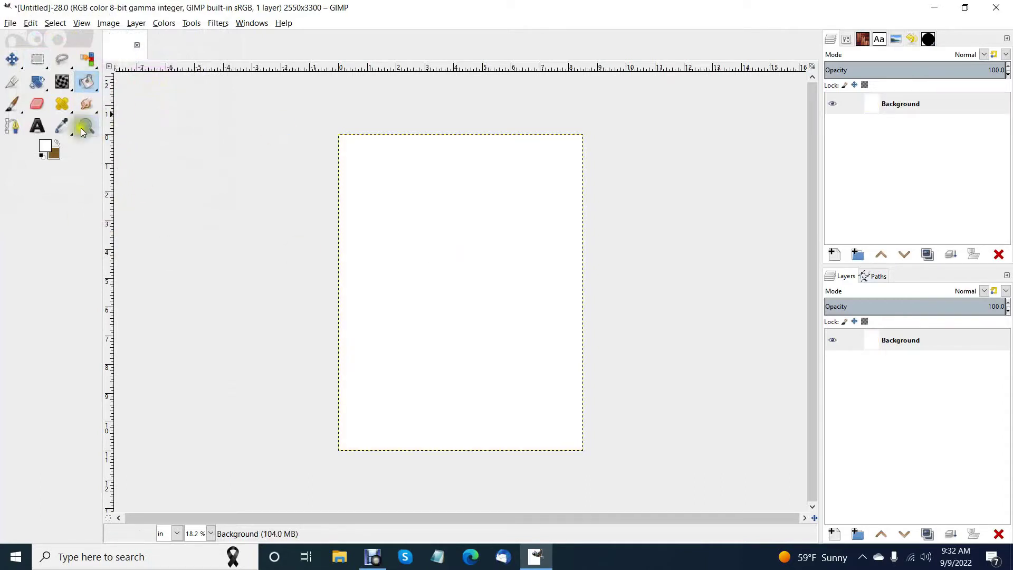
{"action": "left_click", "coordinate": [41, 155]}
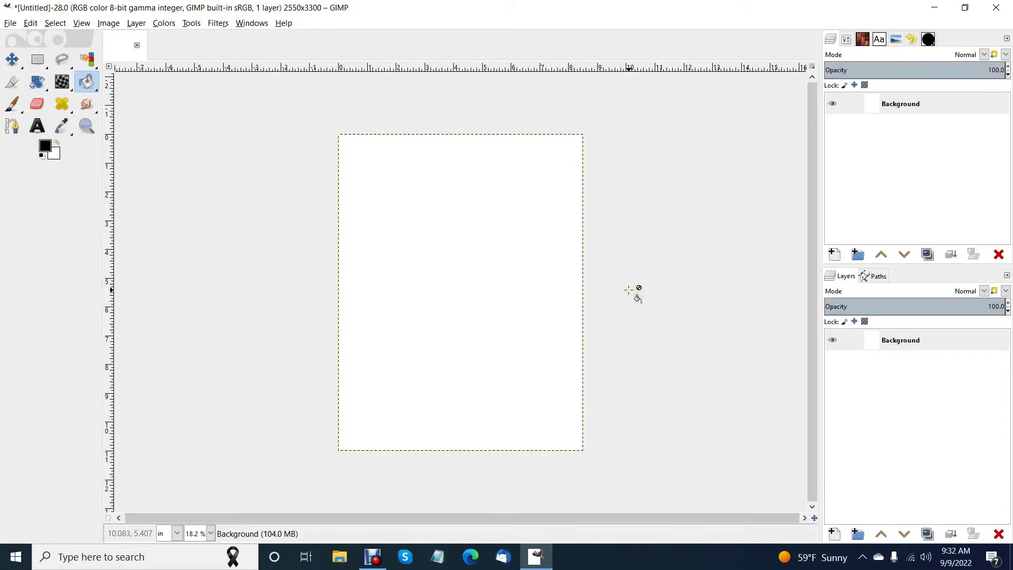
Browse the File and Edit menus over the blank white page
{"action": "left_click", "coordinate": [10, 23]}
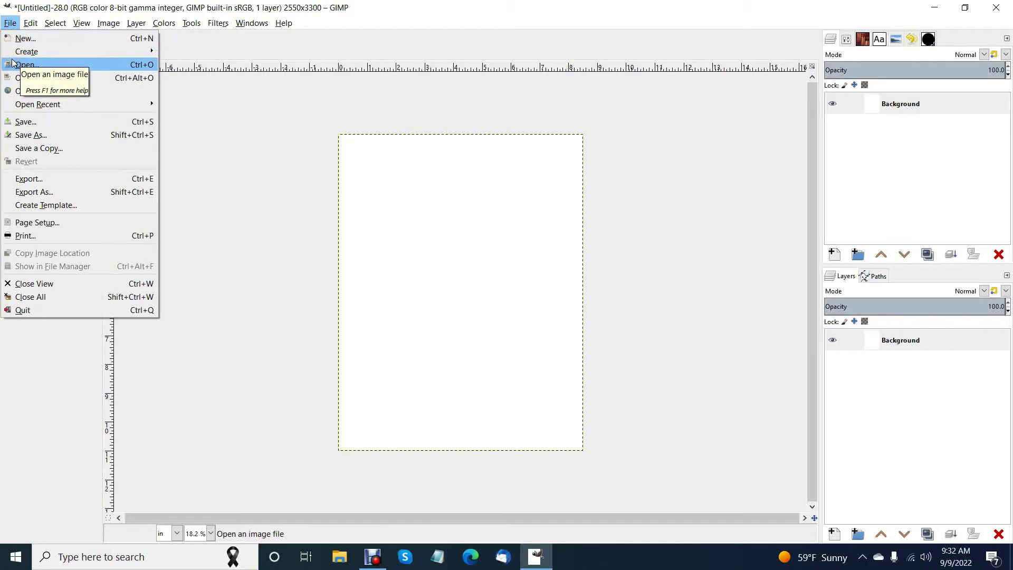
{"action": "mouse_move", "coordinate": [7, 52]}
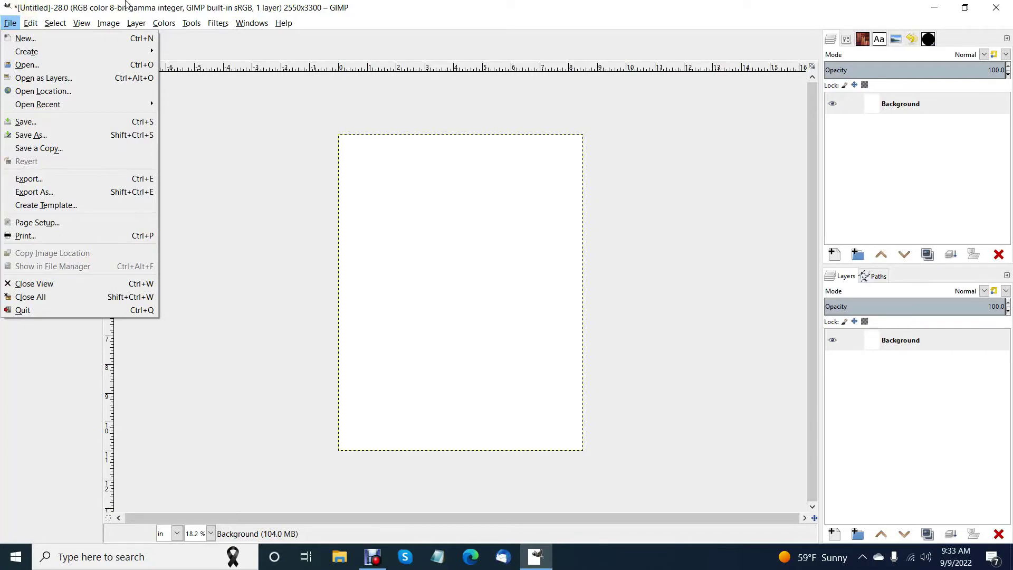
{"action": "key", "text": "Right"}
{"action": "mouse_move", "coordinate": [10, 23]}
Start Open as Layers and browse to Desktop > ekit products > Kindness Ekit Starter Pack > 5-printable-card > png text only
{"action": "left_click", "coordinate": [31, 80]}
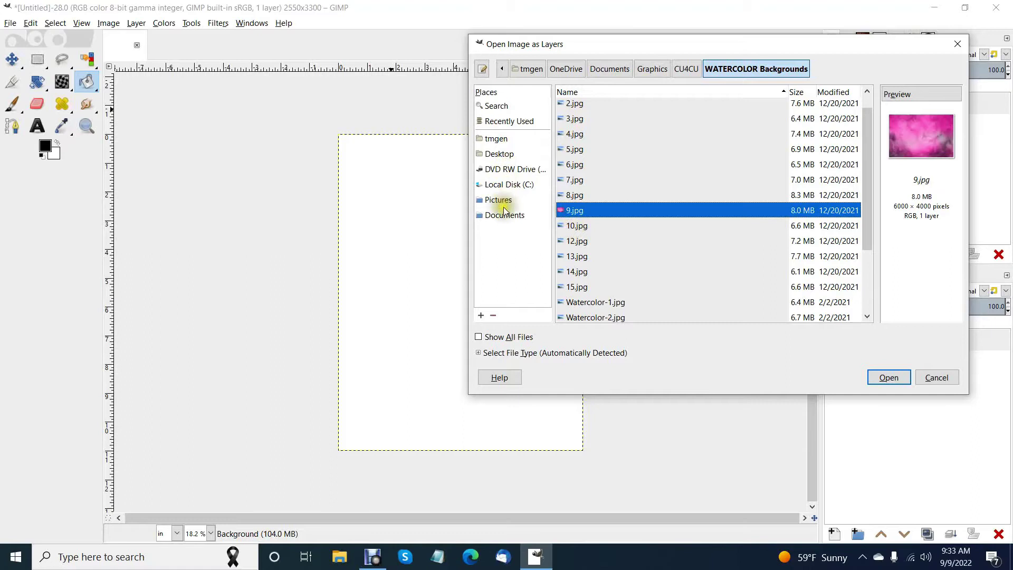
{"action": "left_click", "coordinate": [491, 154]}
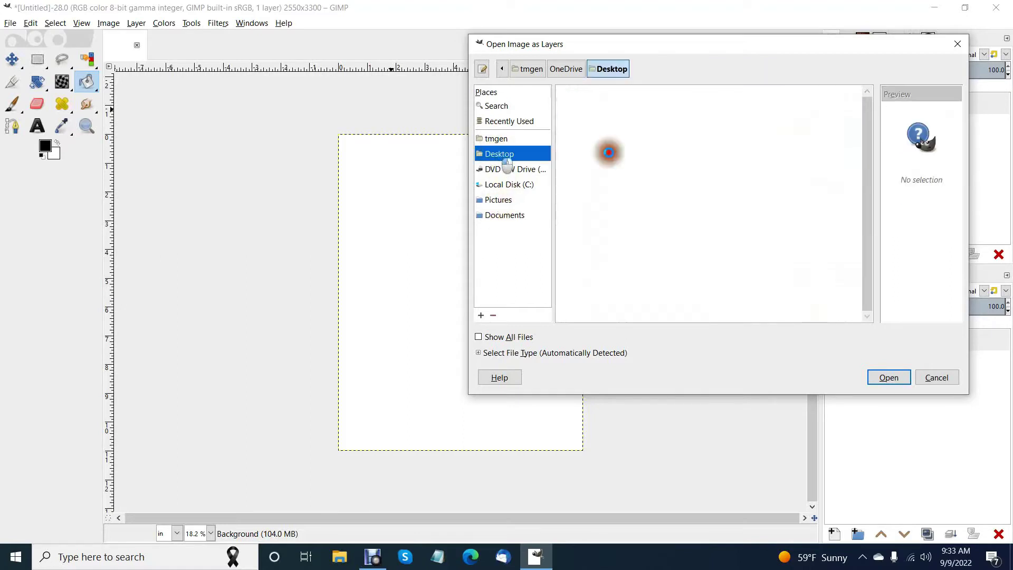
{"action": "left_click", "coordinate": [596, 216]}
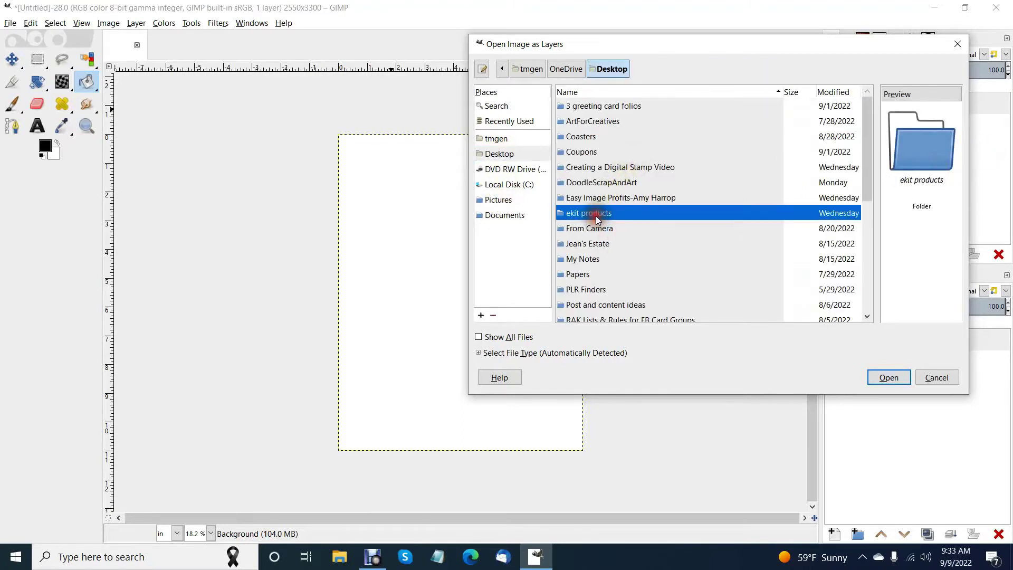
{"action": "double_click", "coordinate": [597, 216]}
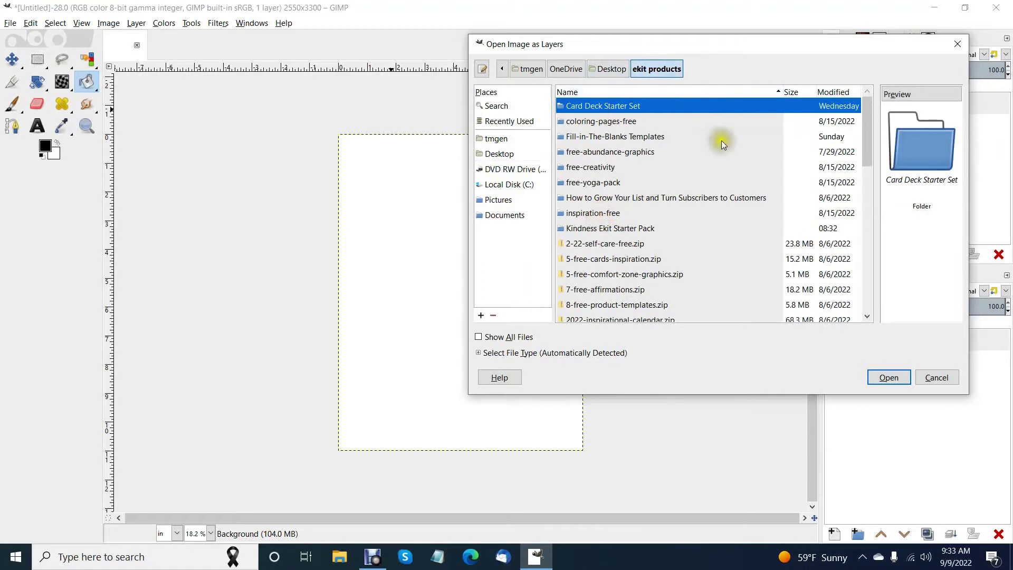
{"action": "double_click", "coordinate": [609, 227]}
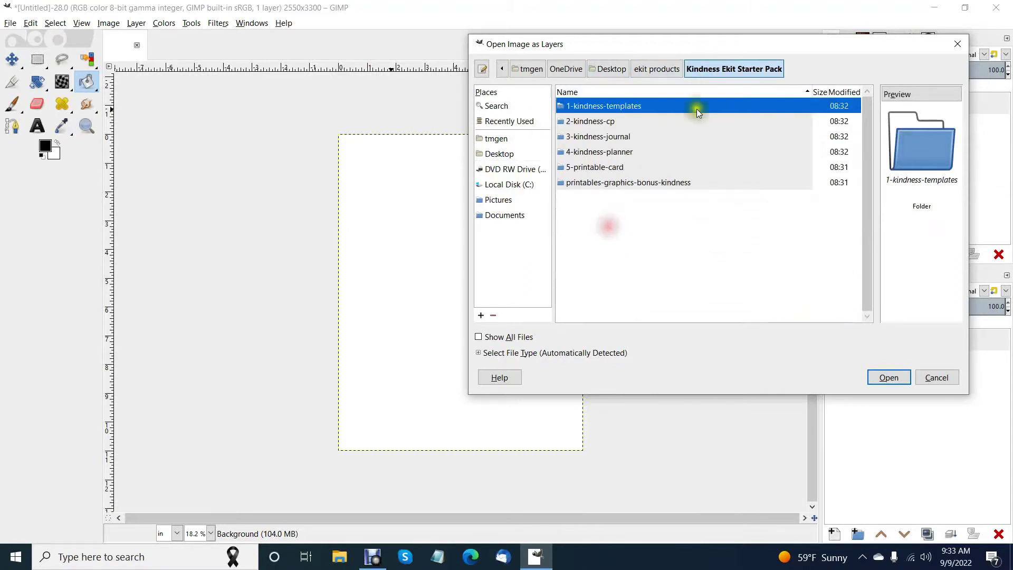
{"action": "left_click", "coordinate": [614, 168]}
{"action": "double_click", "coordinate": [615, 168]}
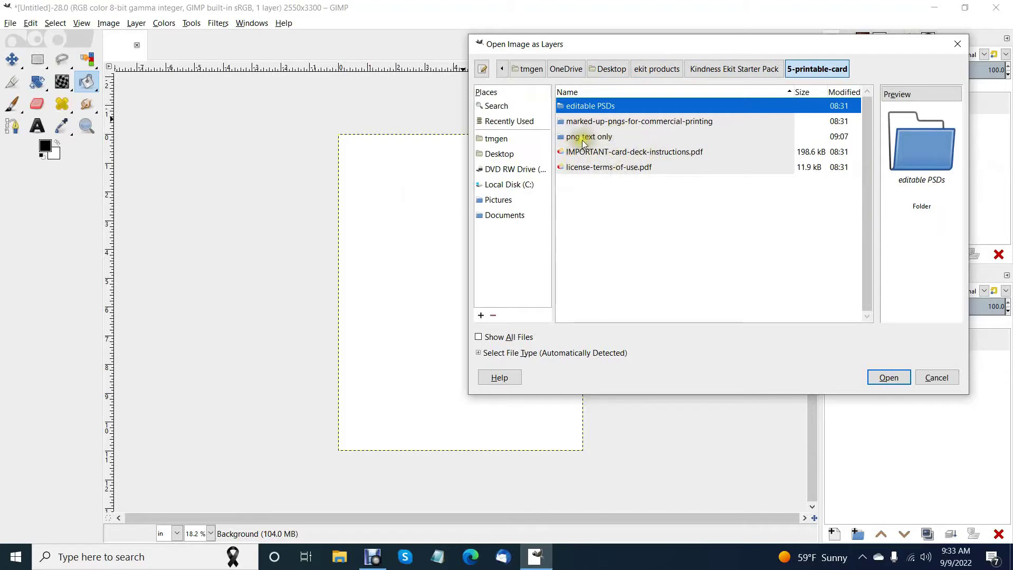
{"action": "double_click", "coordinate": [603, 137]}
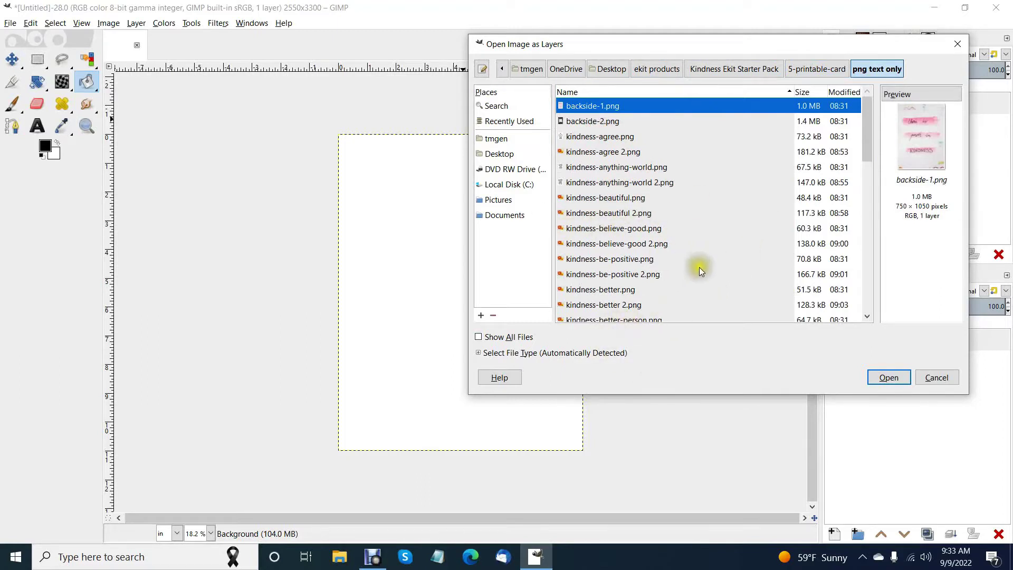
Preview the quote files and open kindness-anything-world 2.png as a layer
{"action": "scroll", "coordinate": [698, 267], "scroll_direction": "down", "scroll_amount": 5}
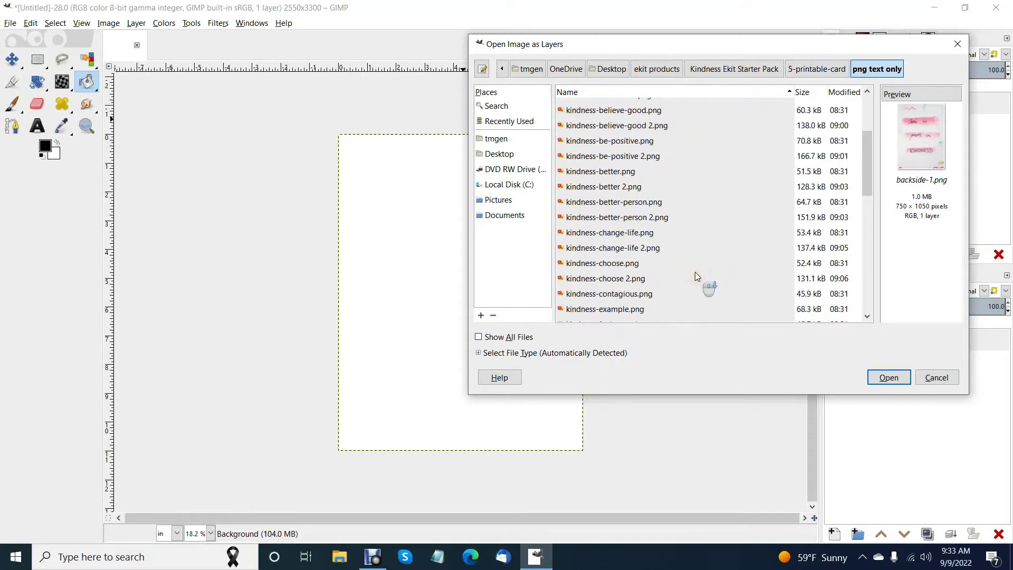
{"action": "left_click", "coordinate": [578, 280]}
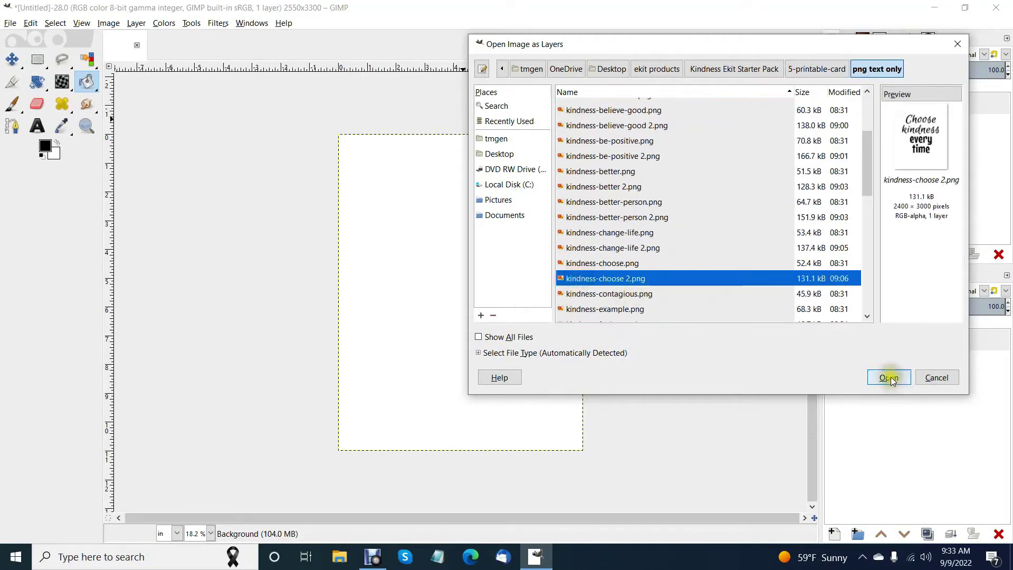
{"action": "scroll", "coordinate": [720, 306], "scroll_direction": "down", "scroll_amount": 3}
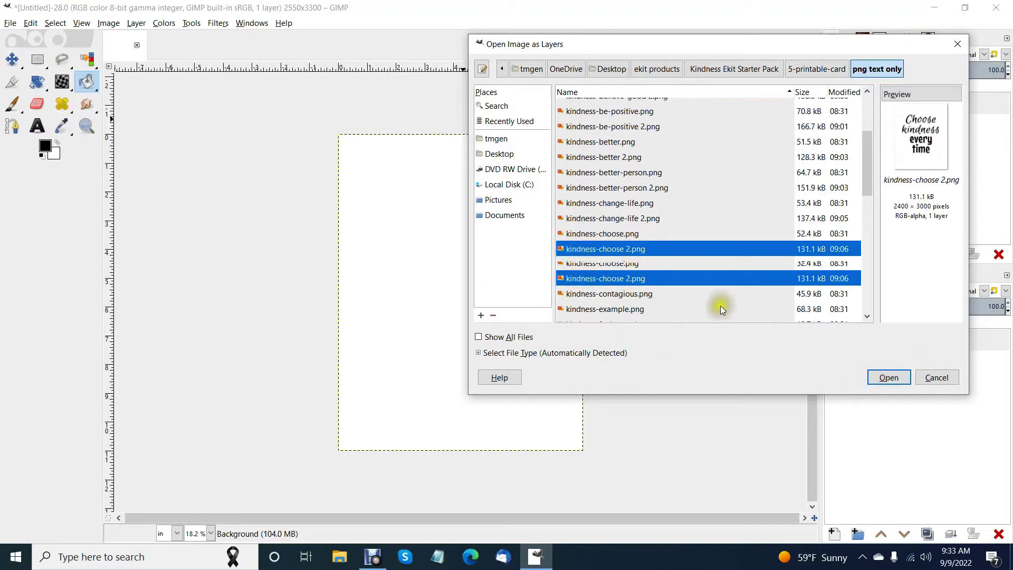
{"action": "scroll", "coordinate": [705, 291], "scroll_direction": "down", "scroll_amount": 1}
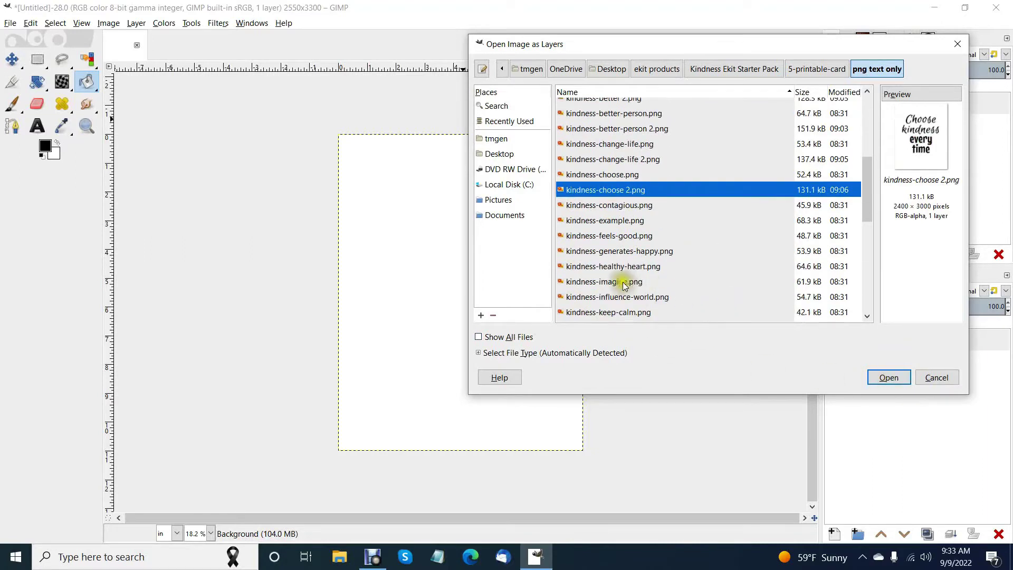
{"action": "scroll", "coordinate": [723, 258], "scroll_direction": "down", "scroll_amount": 2}
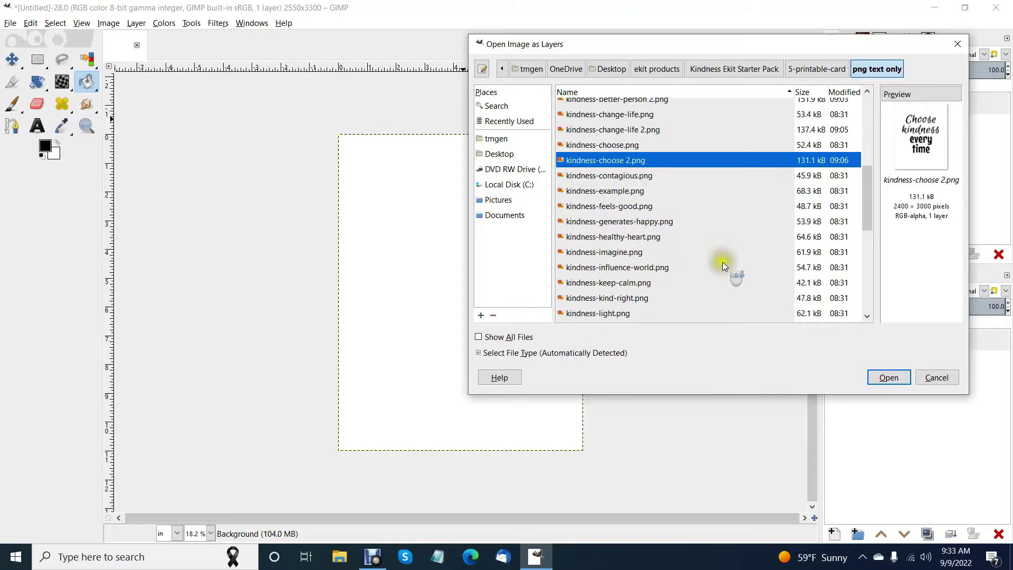
{"action": "scroll", "coordinate": [699, 278], "scroll_direction": "down", "scroll_amount": 1}
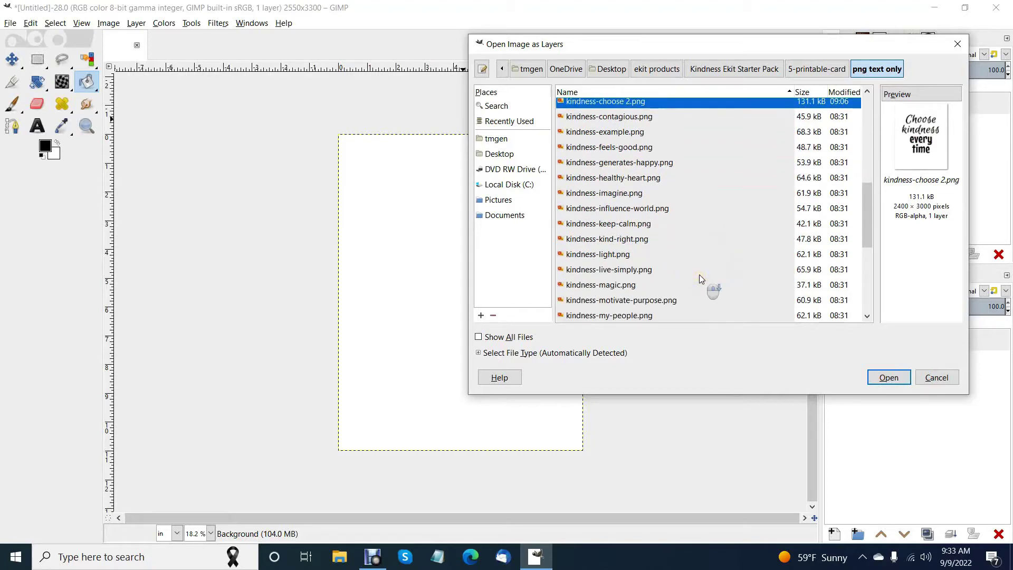
{"action": "scroll", "coordinate": [692, 201], "scroll_direction": "up", "scroll_amount": 7}
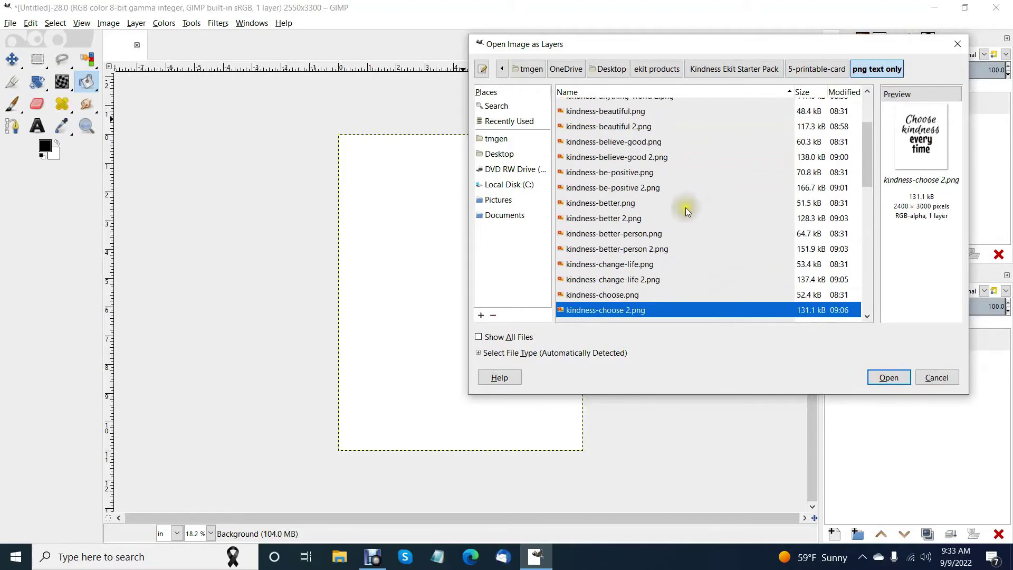
{"action": "scroll", "coordinate": [685, 208], "scroll_direction": "up", "scroll_amount": 2}
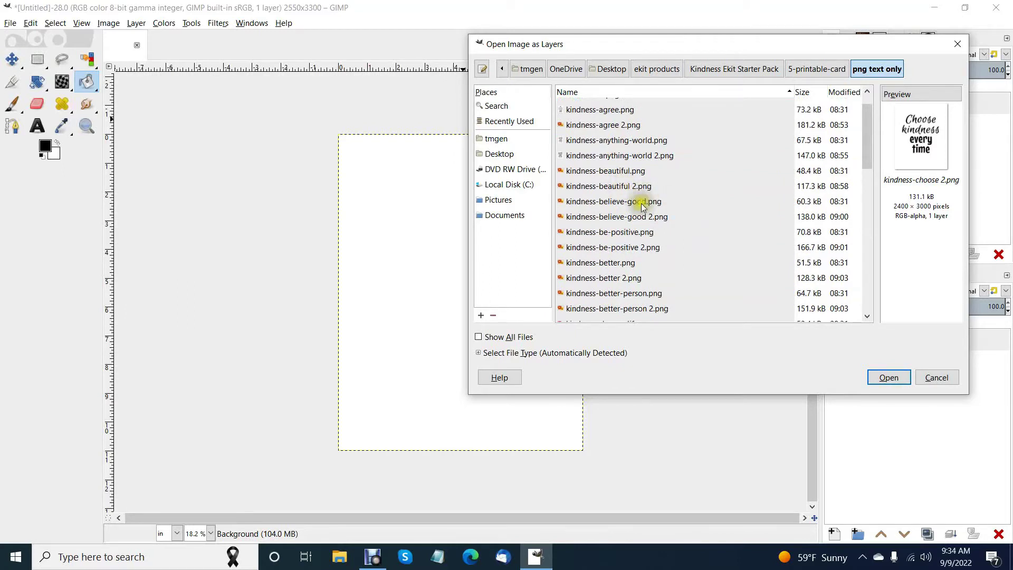
{"action": "scroll", "coordinate": [652, 235], "scroll_direction": "up", "scroll_amount": 1}
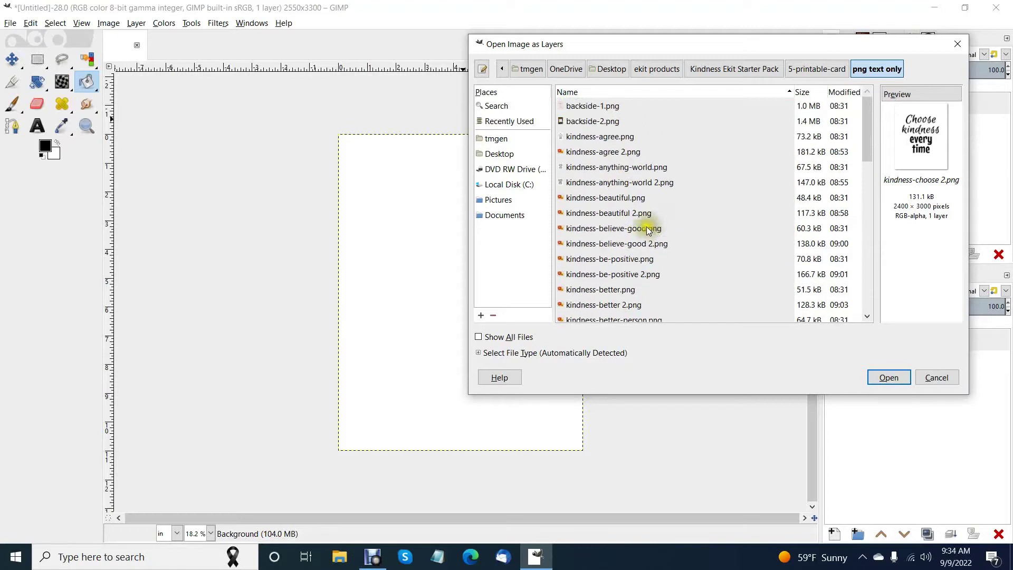
{"action": "left_click", "coordinate": [588, 152]}
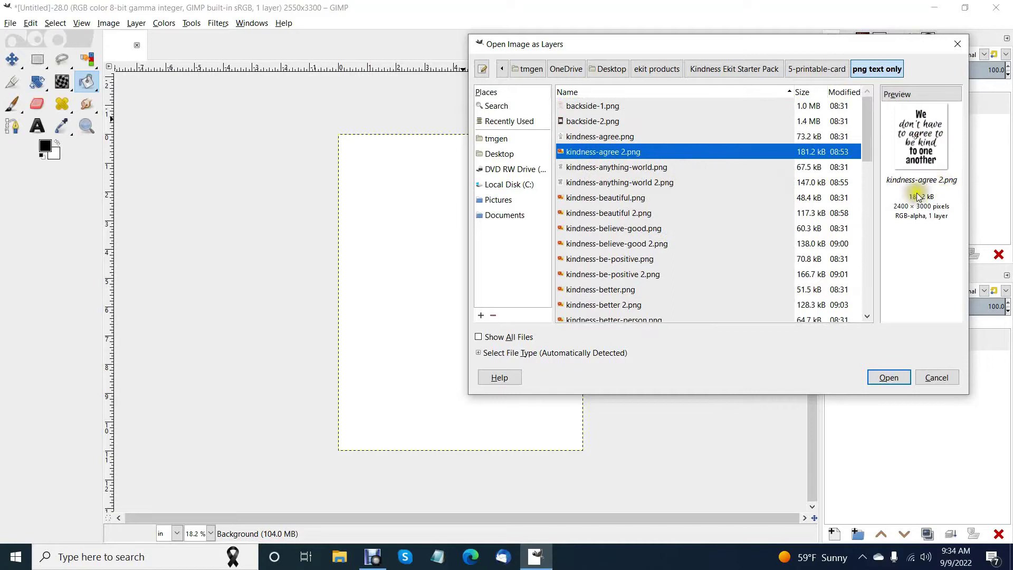
{"action": "left_click", "coordinate": [627, 185]}
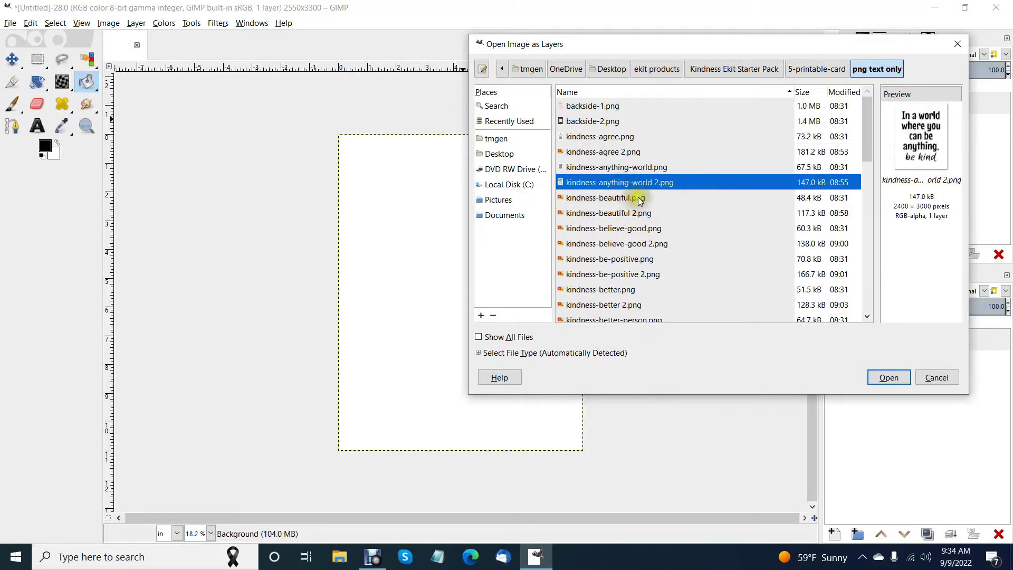
{"action": "left_click", "coordinate": [890, 378]}
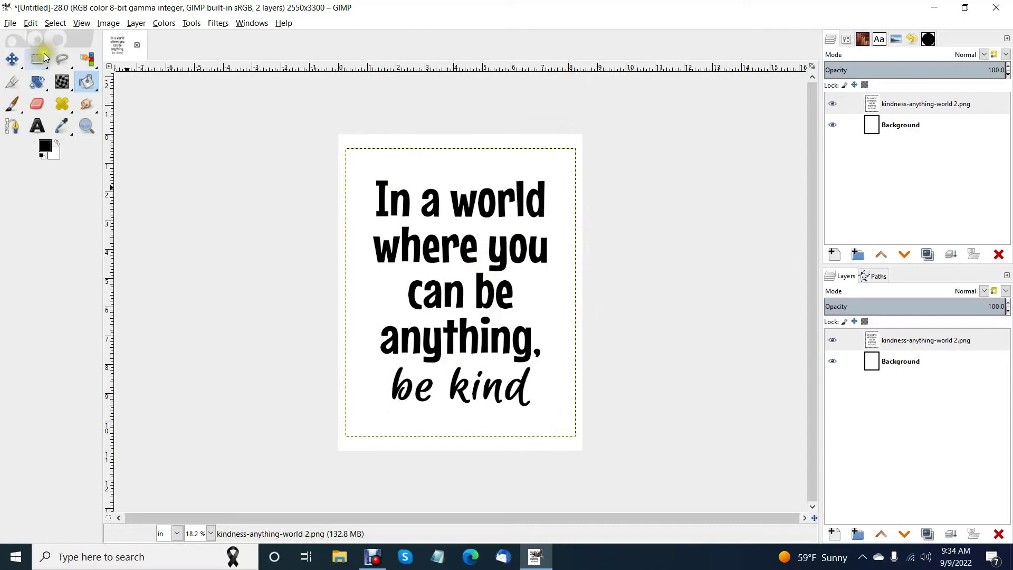
Bucket-fill the area around the letters black, then undo the fill
{"action": "left_click", "coordinate": [471, 421]}
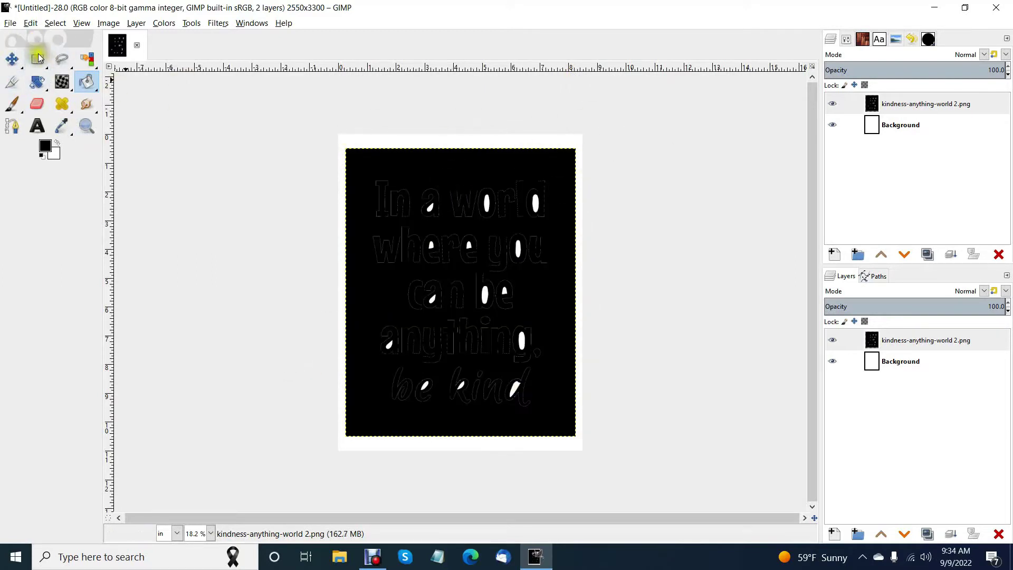
{"action": "left_click", "coordinate": [30, 23]}
{"action": "left_click", "coordinate": [40, 39]}
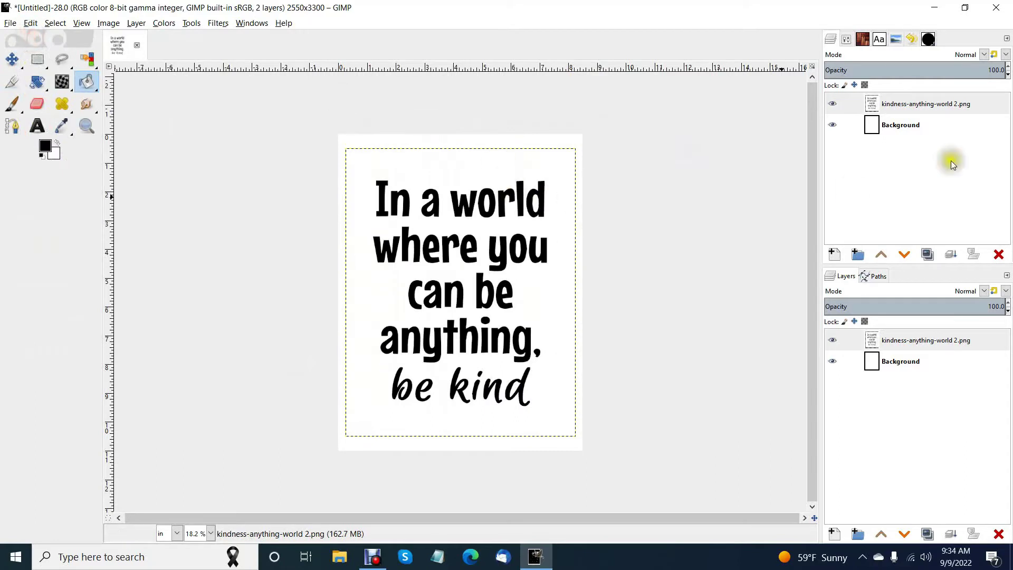
With the Move tool, switch between layers, ending with kindness-anything-world 2.png active
{"action": "left_click", "coordinate": [11, 59]}
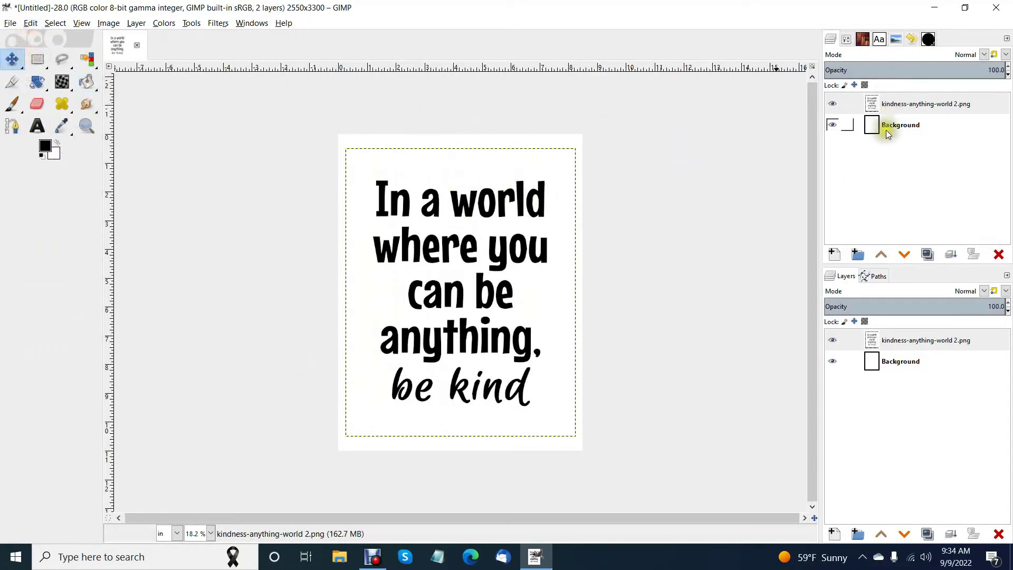
{"action": "left_click", "coordinate": [887, 132]}
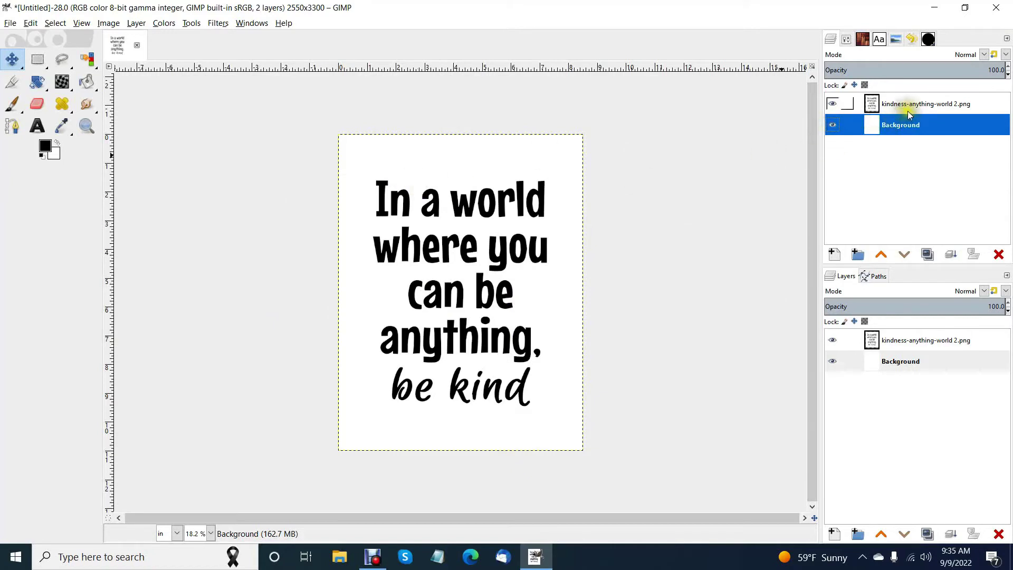
{"action": "left_click", "coordinate": [908, 109]}
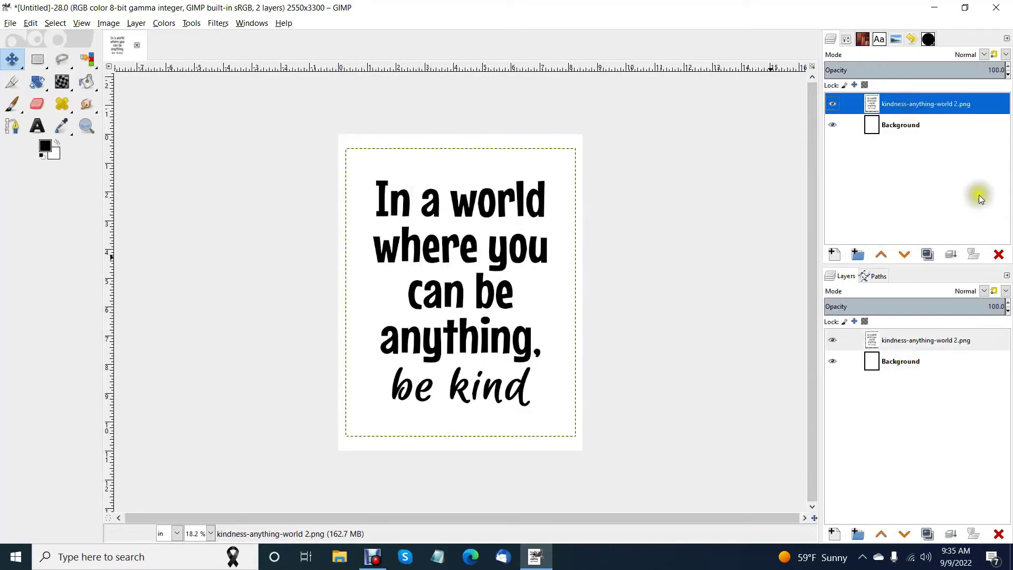
{"action": "left_click", "coordinate": [876, 126]}
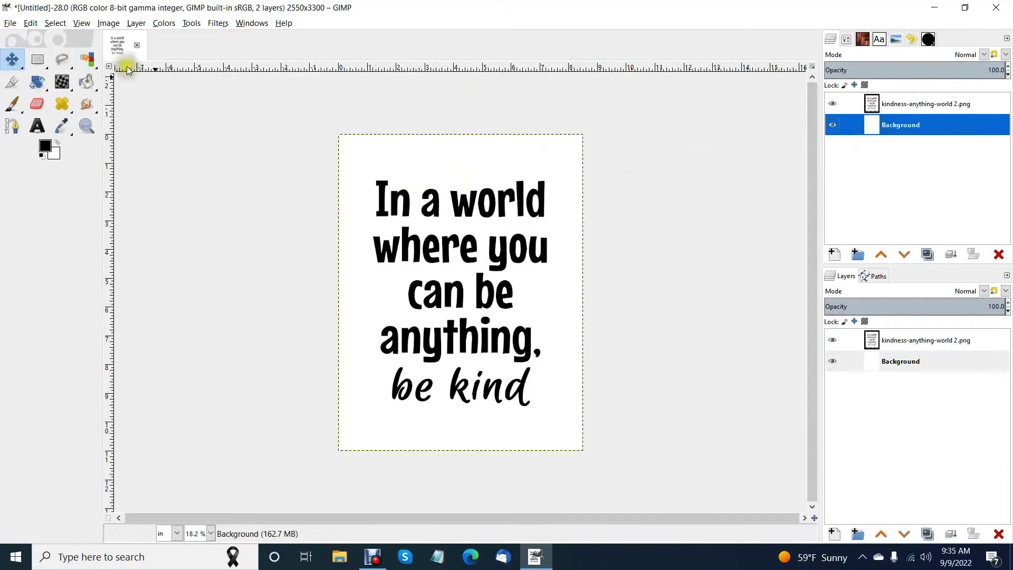
{"action": "left_click", "coordinate": [893, 103]}
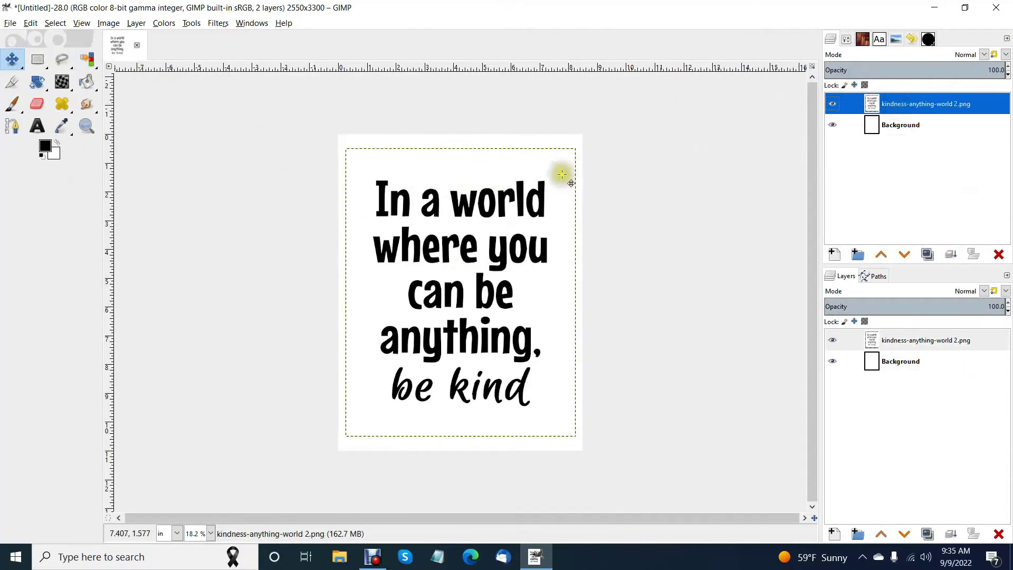
{"action": "left_click", "coordinate": [87, 59]}
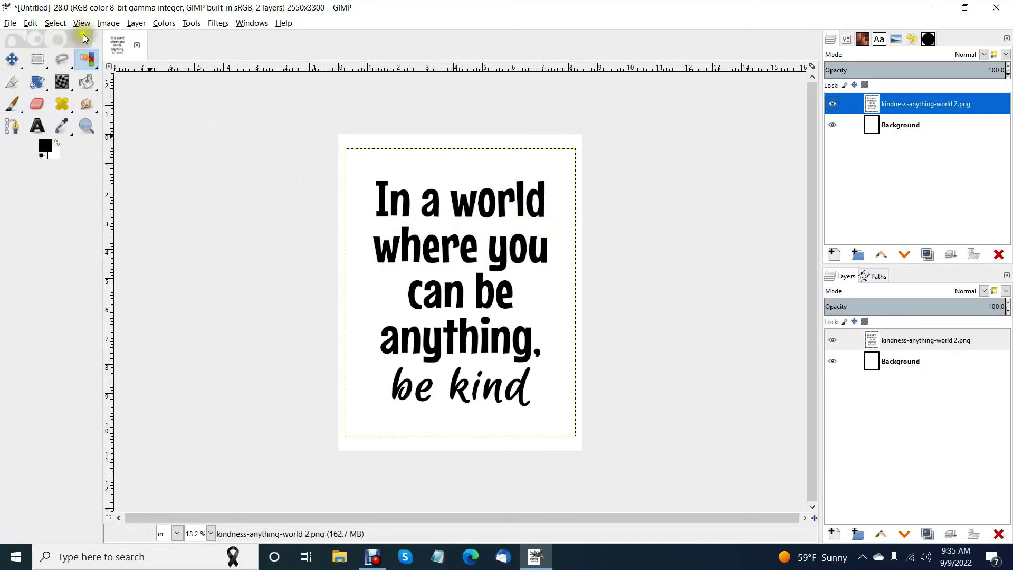
Select and delete the white around the quote lettering, then select none
{"action": "left_click", "coordinate": [503, 222]}
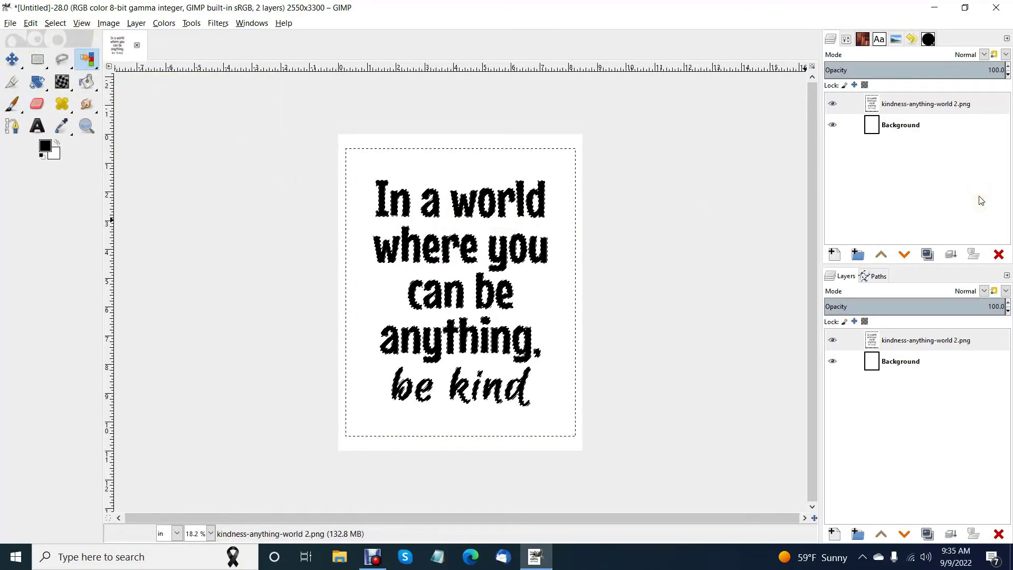
{"action": "key", "text": "Delete"}
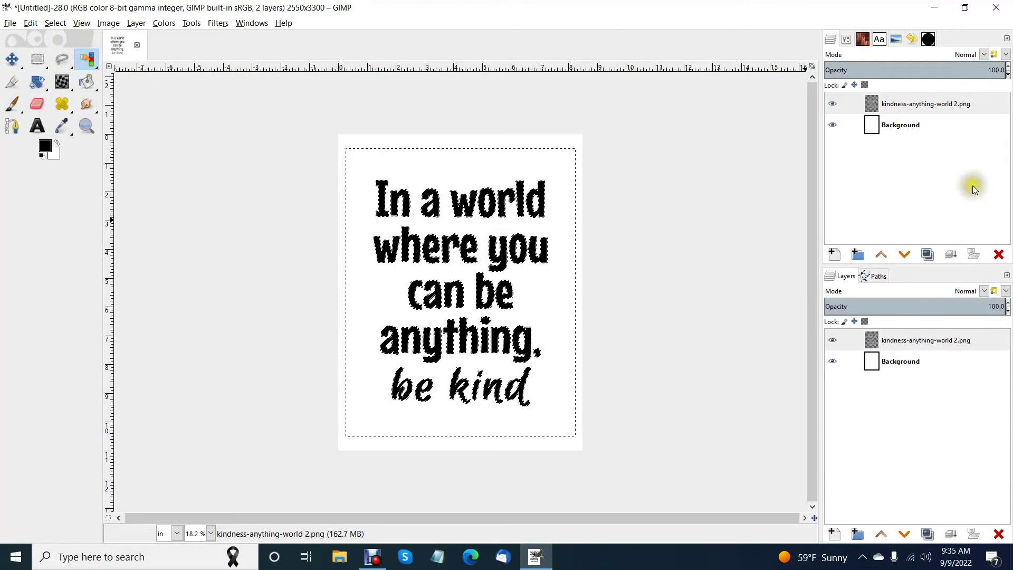
{"action": "left_click", "coordinate": [53, 23]}
{"action": "left_click", "coordinate": [61, 51]}
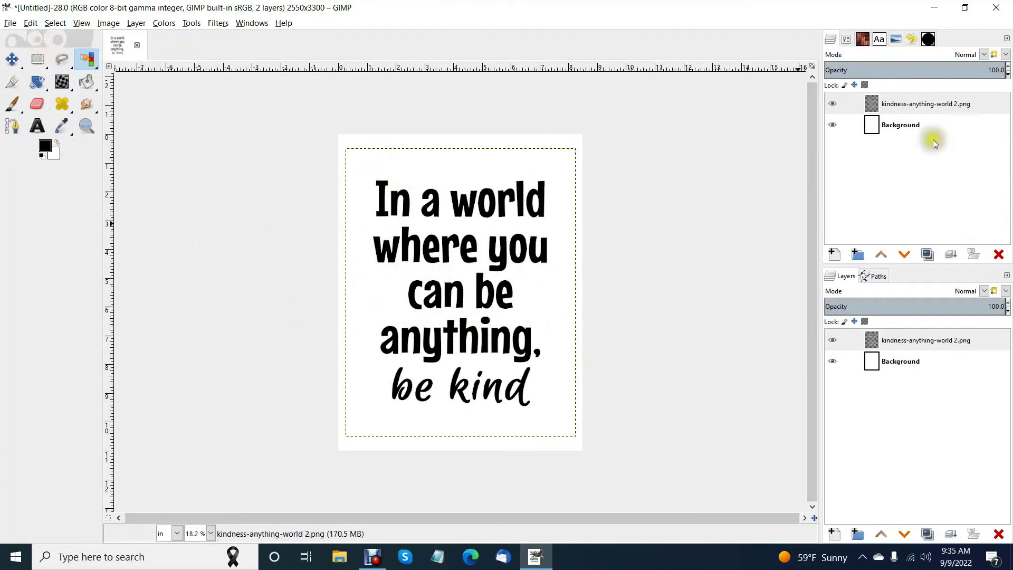
Toggle the Background layer's visibility and make Background the active layer
{"action": "left_click", "coordinate": [832, 125]}
{"action": "left_click", "coordinate": [876, 129]}
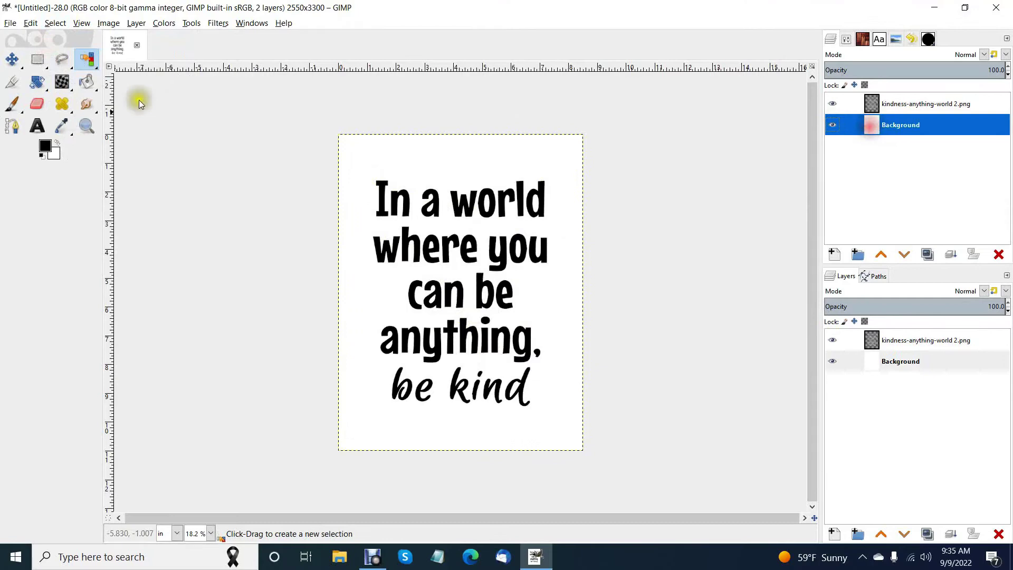
{"action": "left_click", "coordinate": [10, 23]}
Open 1.jpg from Documents > Graphics > CU4CU > WATERCOLOR Backgrounds as a layer, converting its profile
{"action": "mouse_move", "coordinate": [30, 23]}
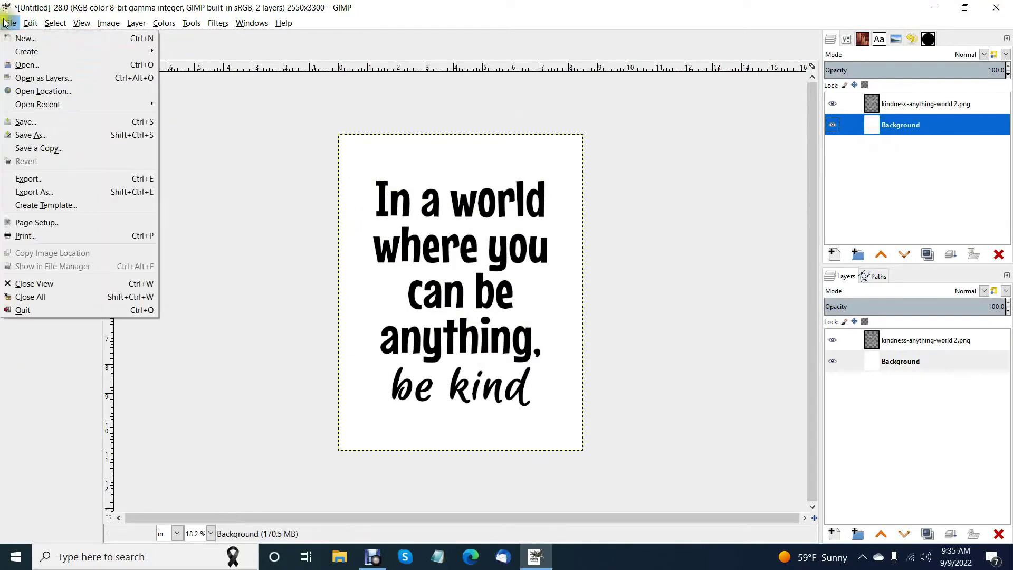
{"action": "left_click", "coordinate": [21, 68]}
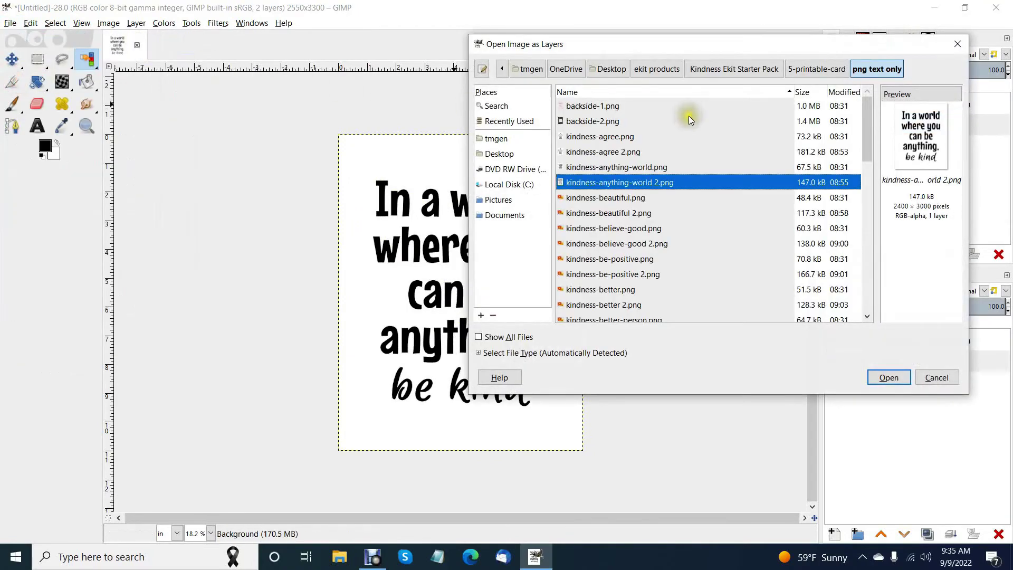
{"action": "left_click", "coordinate": [508, 214]}
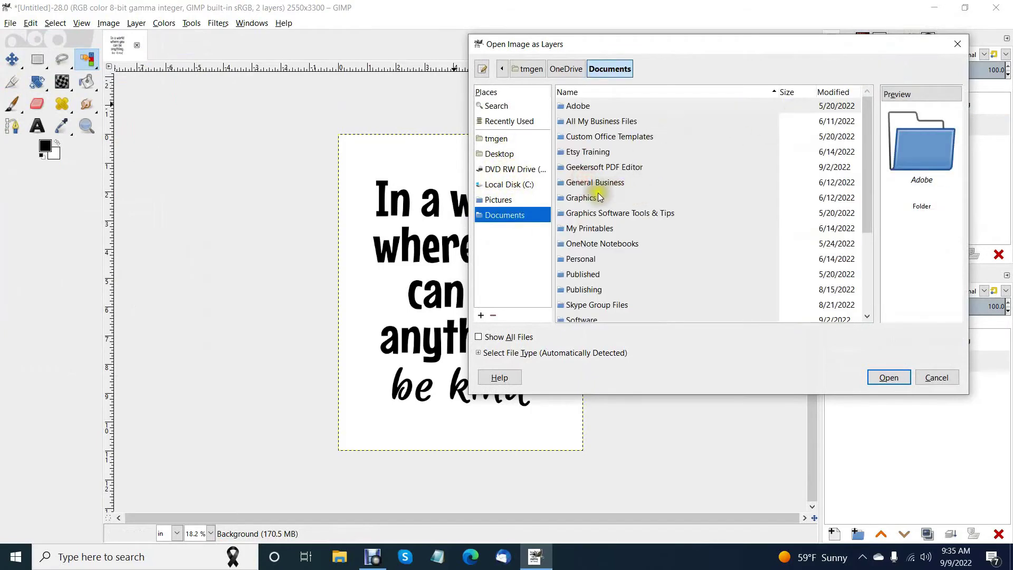
{"action": "left_click", "coordinate": [599, 198]}
{"action": "double_click", "coordinate": [599, 197]}
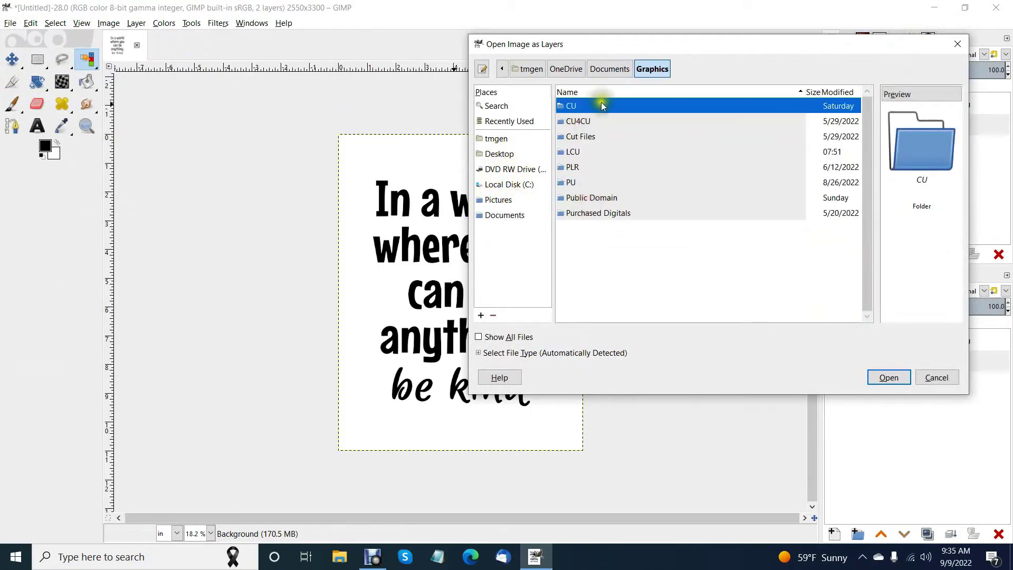
{"action": "double_click", "coordinate": [598, 122]}
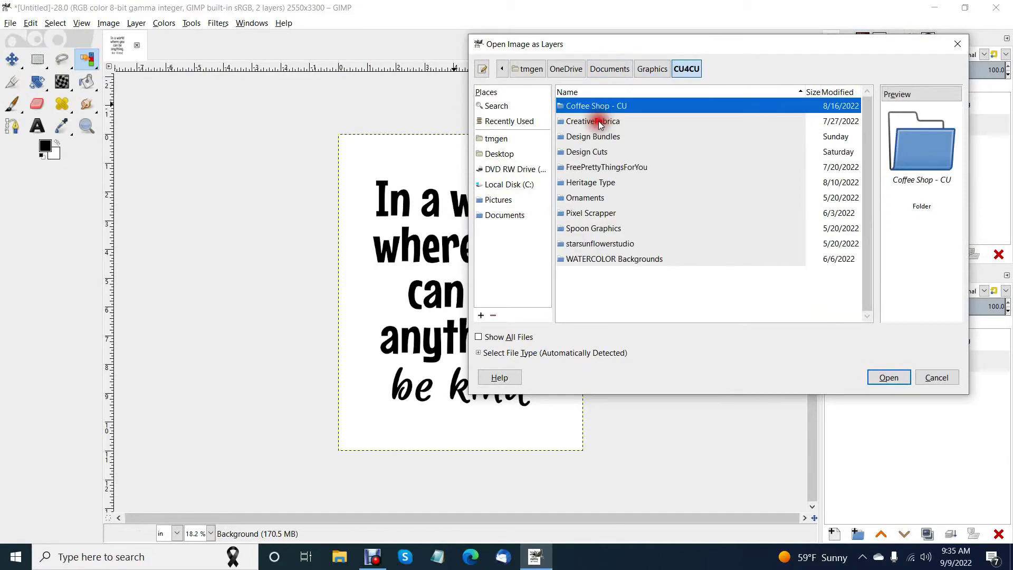
{"action": "double_click", "coordinate": [631, 262]}
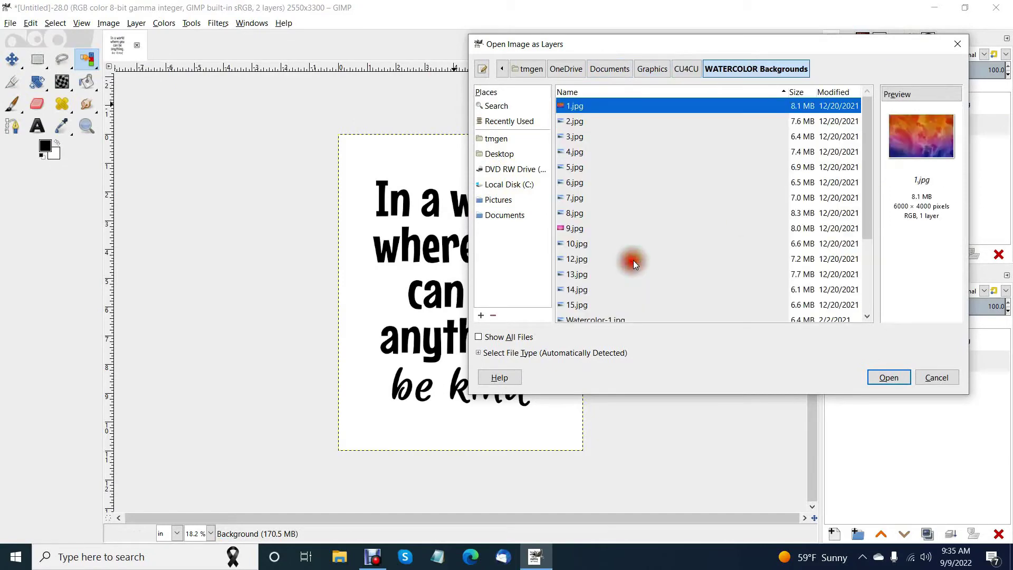
{"action": "left_click", "coordinate": [892, 379]}
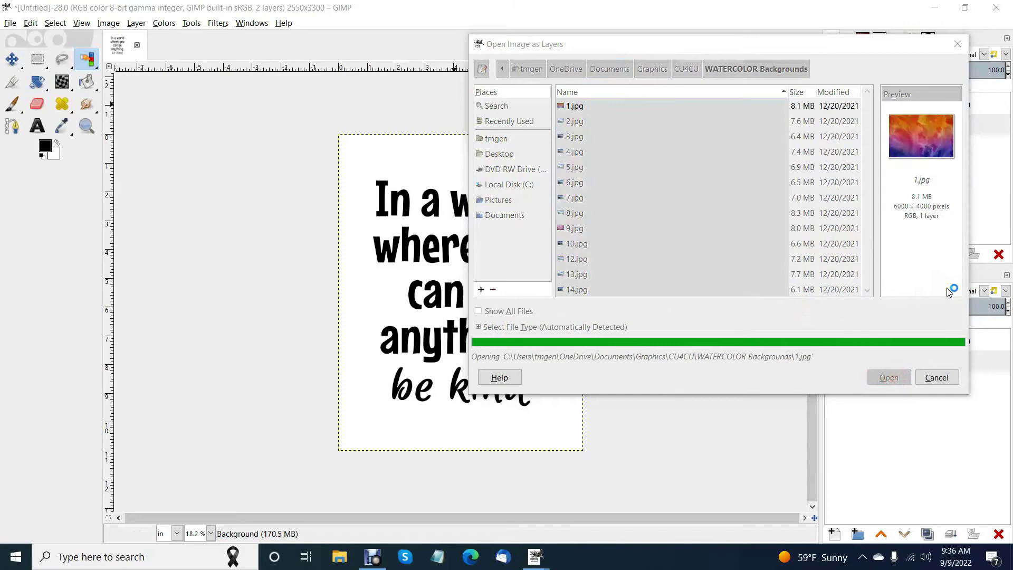
{"action": "left_click", "coordinate": [168, 217]}
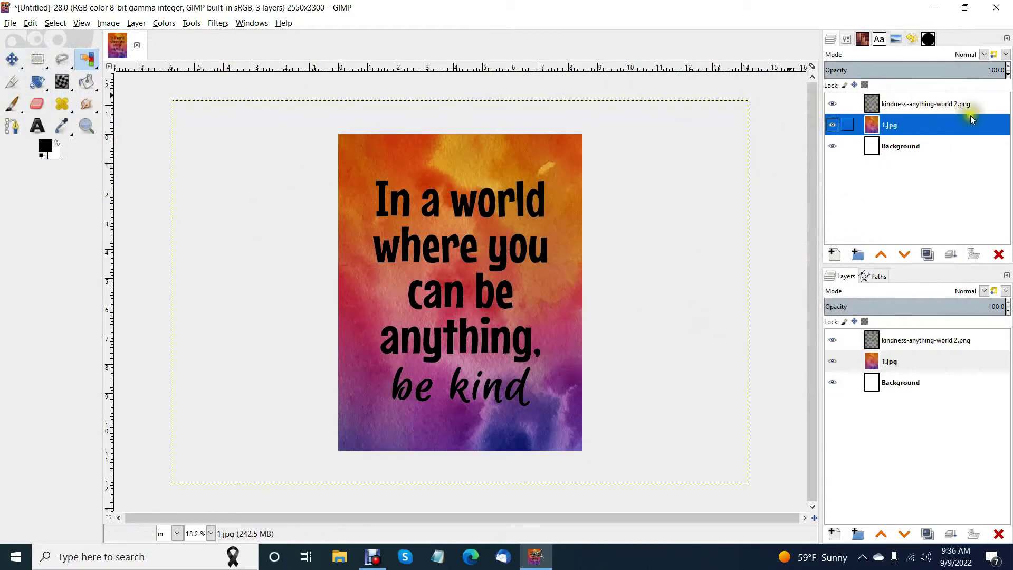
Drag the 1.jpg watercolour to cover the page, then make the quote layer active
{"action": "left_click", "coordinate": [12, 60]}
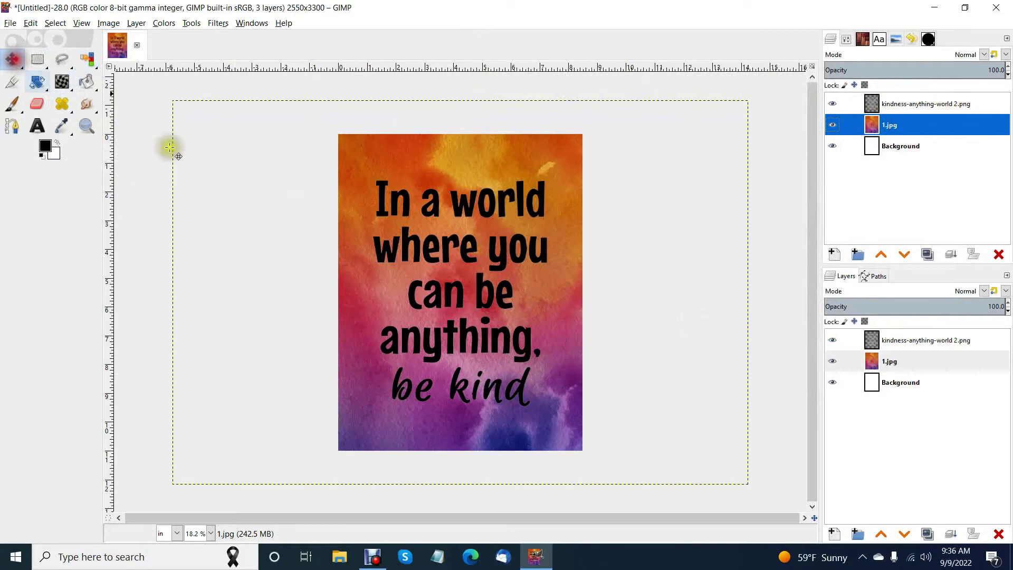
{"action": "left_click_drag", "start_coordinate": [405, 441], "coordinate": [500, 400]}
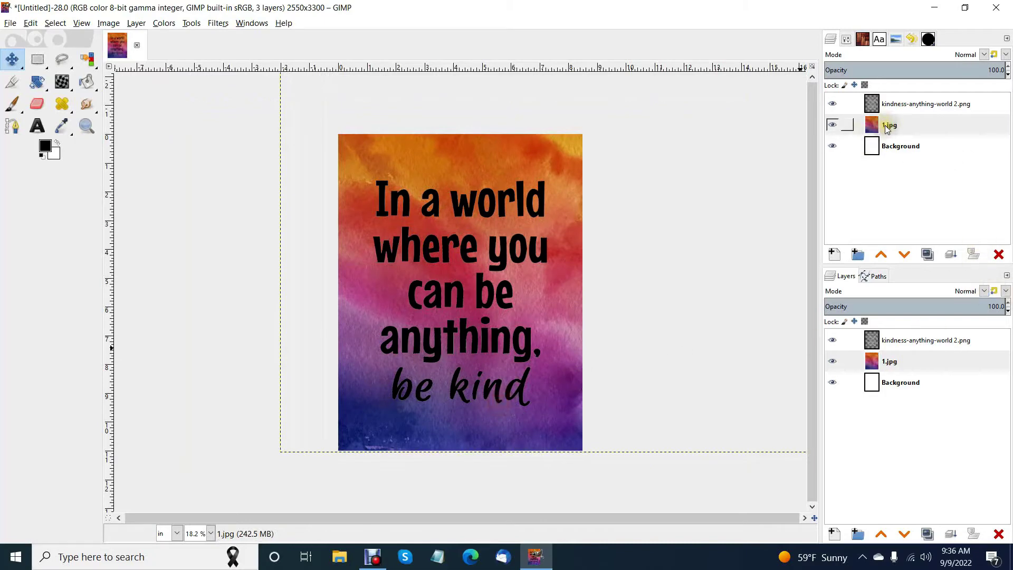
{"action": "left_click", "coordinate": [887, 127]}
{"action": "left_click", "coordinate": [893, 104]}
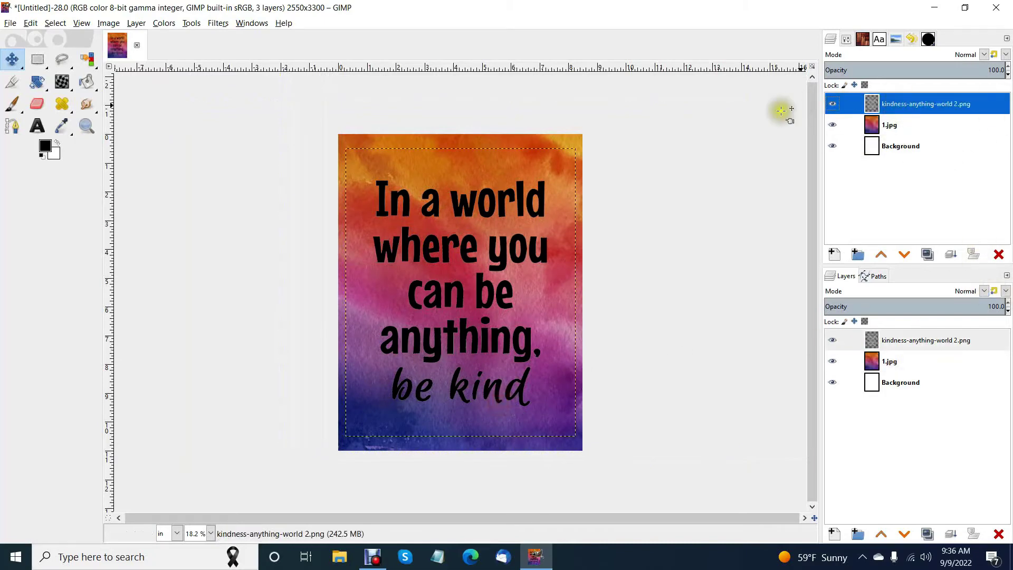
{"action": "left_click", "coordinate": [877, 148]}
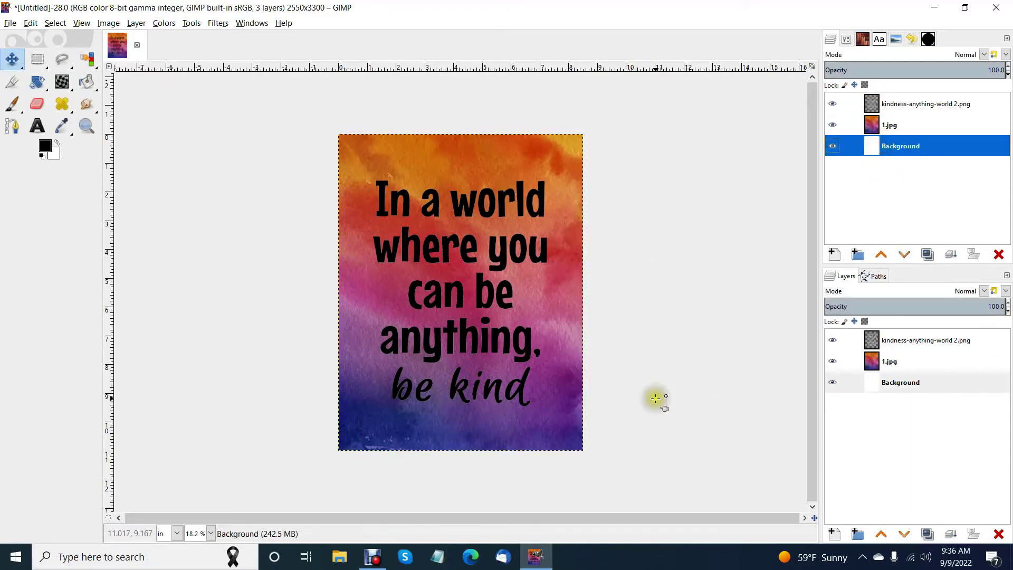
{"action": "left_click", "coordinate": [883, 107]}
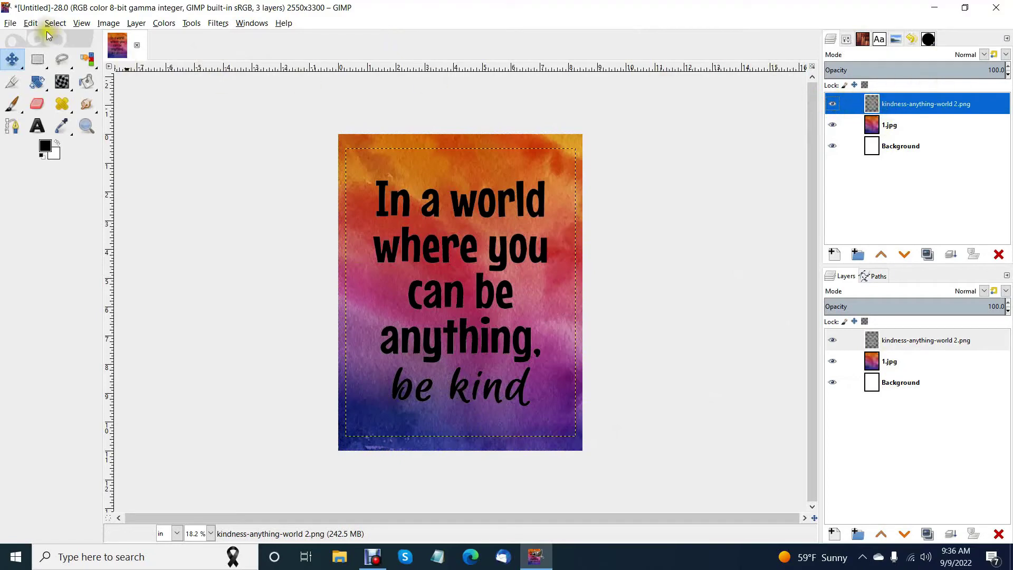
Invert the kindness-anything-world 2.png layer so the lettering turns white
{"action": "left_click", "coordinate": [165, 24]}
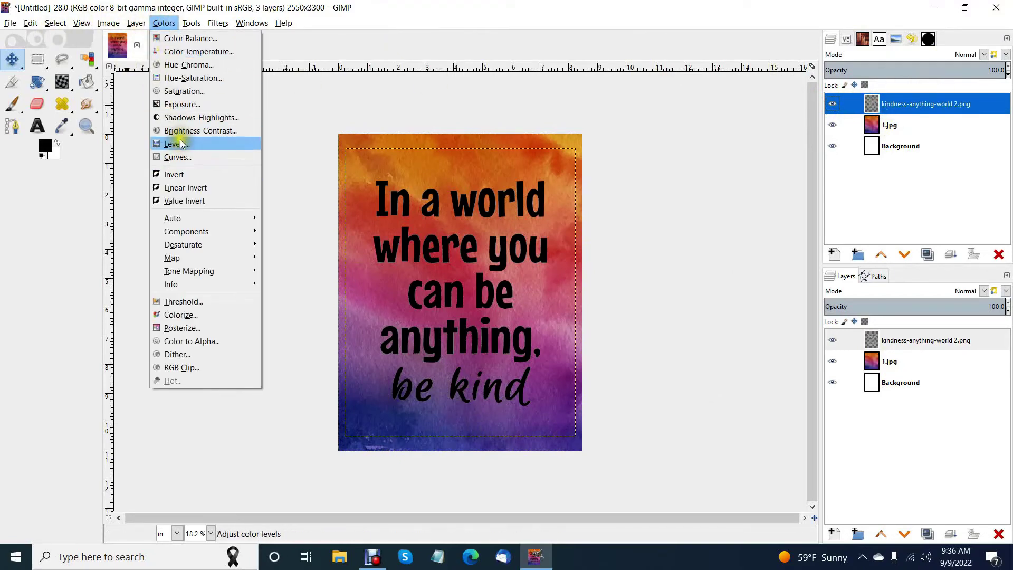
{"action": "left_click", "coordinate": [182, 174]}
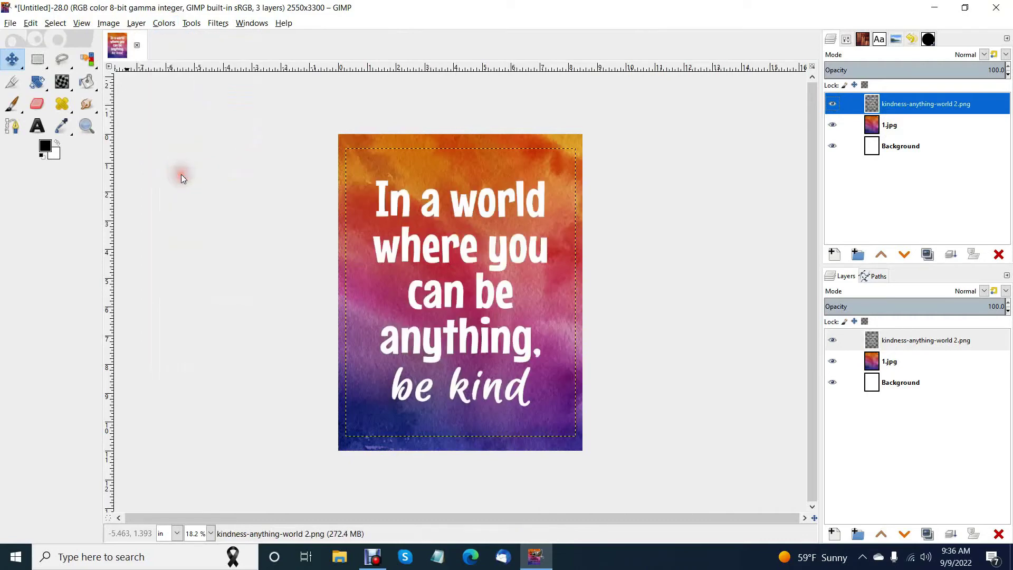
{"action": "left_click", "coordinate": [890, 125]}
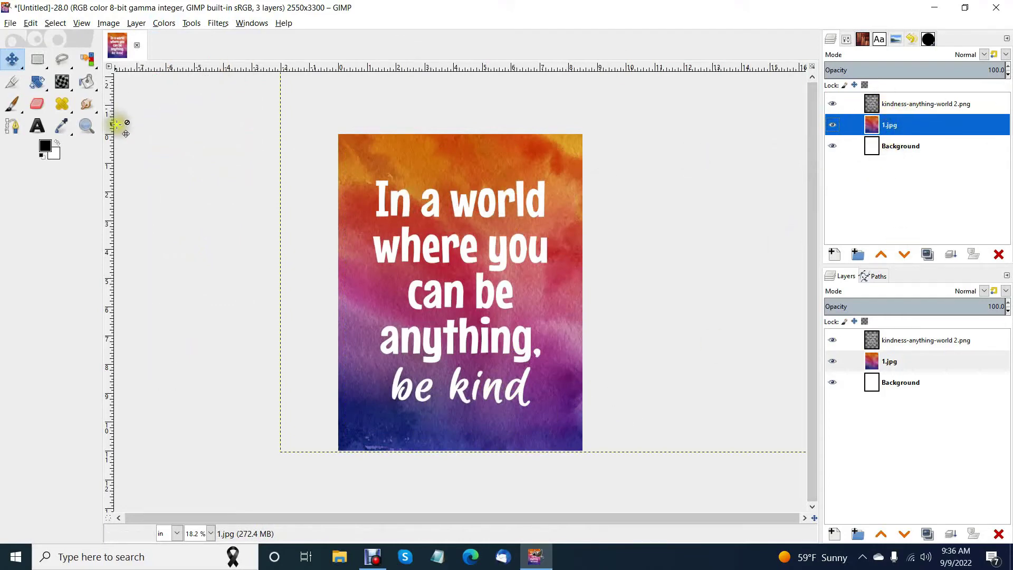
Make the 1.jpg watercolour layer active and undo its accidental nudge to the right
{"action": "left_click", "coordinate": [880, 107]}
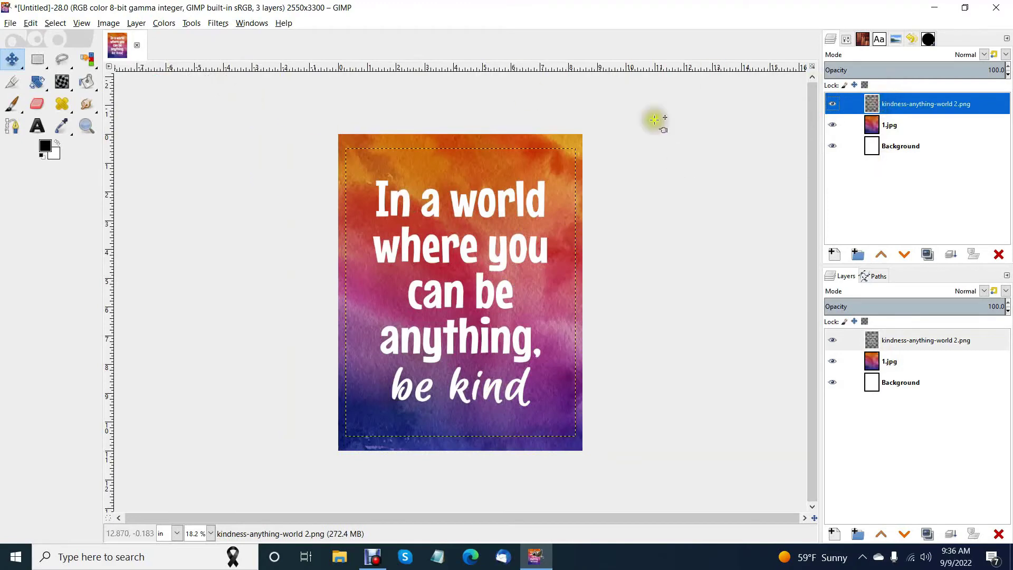
{"action": "left_click", "coordinate": [38, 63]}
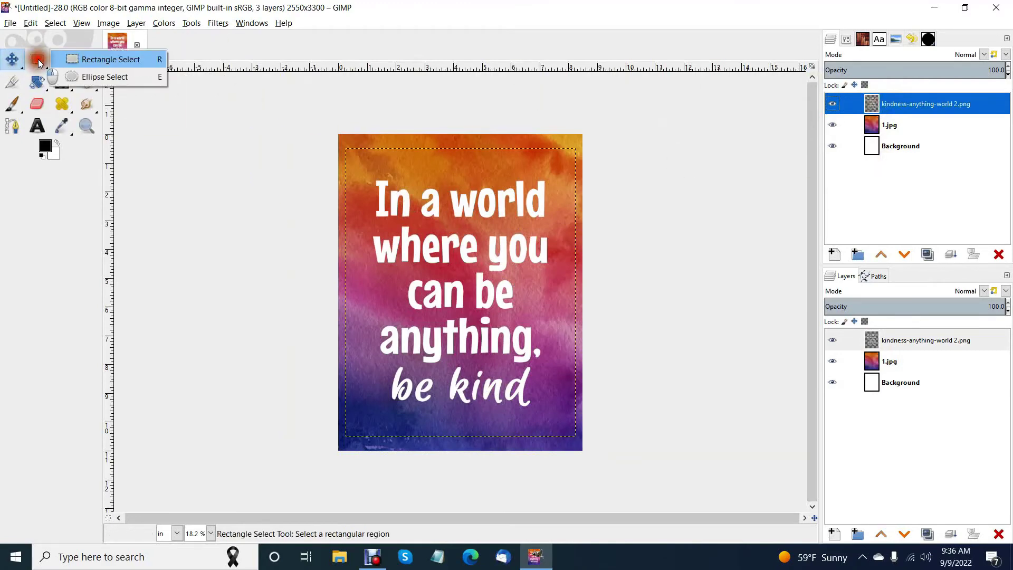
{"action": "left_click", "coordinate": [879, 125]}
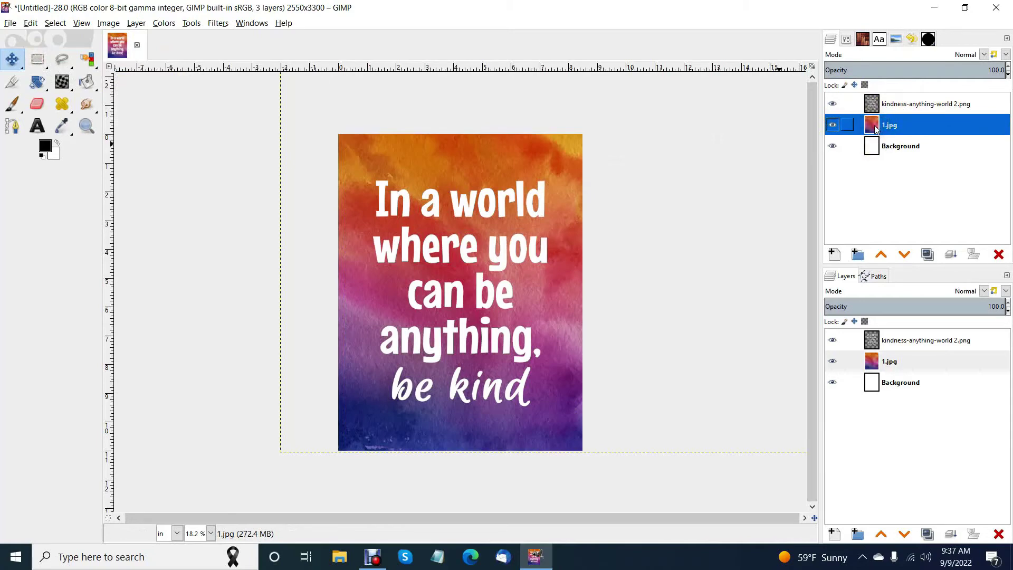
{"action": "left_click", "coordinate": [37, 58]}
{"action": "left_click", "coordinate": [345, 143]}
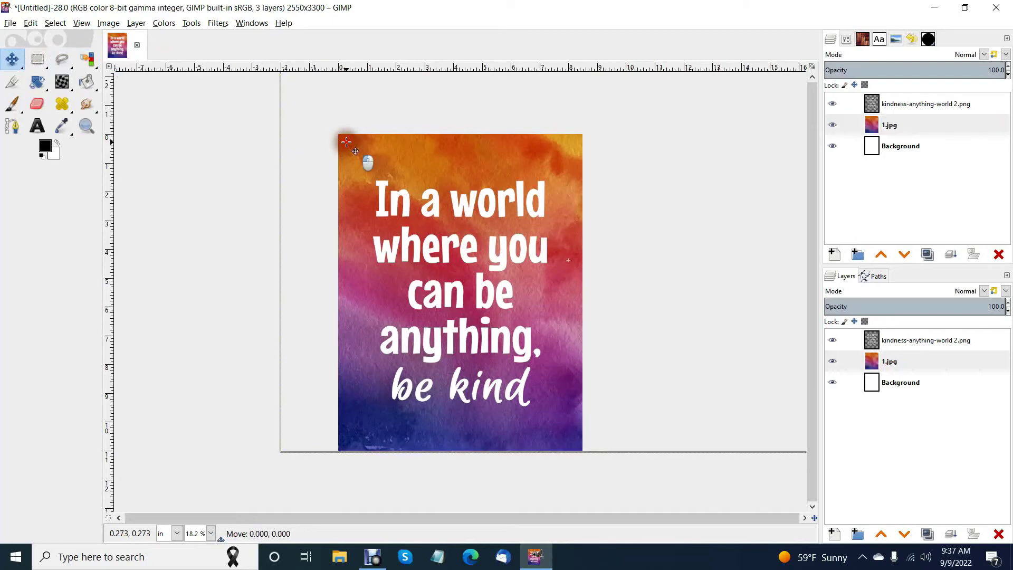
{"action": "left_click_drag", "start_coordinate": [355, 151], "coordinate": [376, 154]}
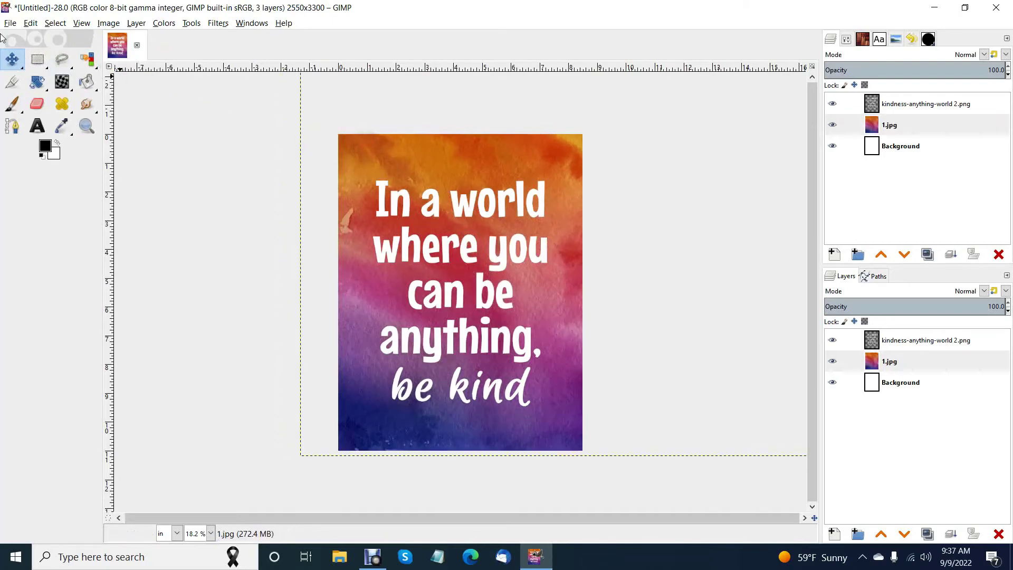
{"action": "left_click", "coordinate": [32, 24]}
{"action": "left_click", "coordinate": [35, 38]}
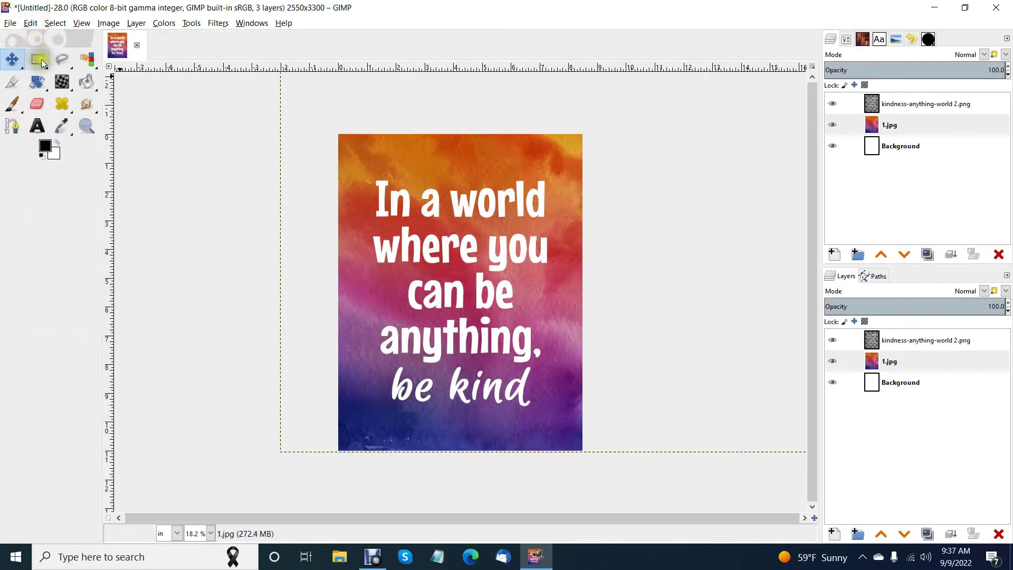
Draw a rectangular selection slightly inset from the poster's edges
{"action": "left_click", "coordinate": [40, 59]}
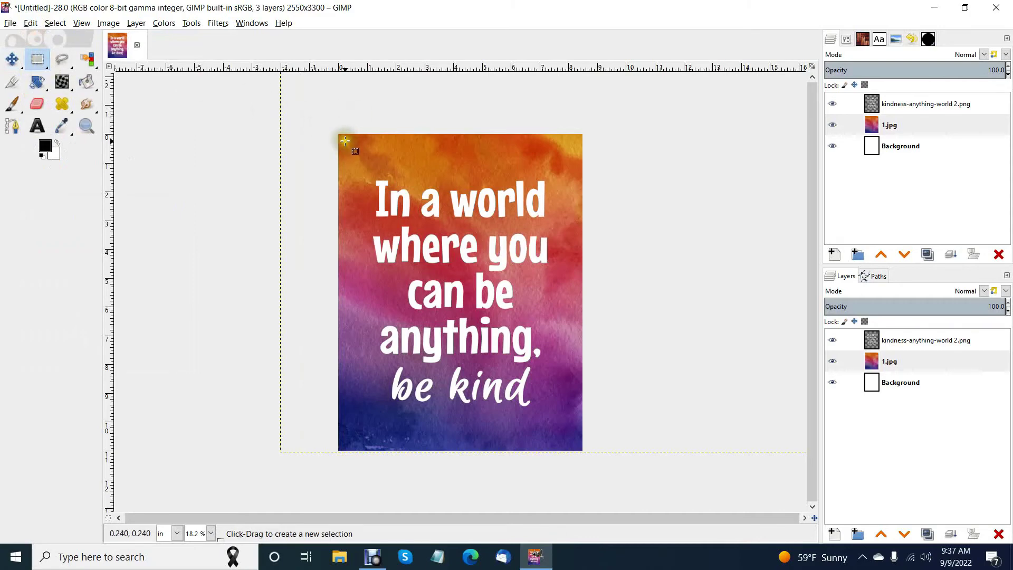
{"action": "left_click_drag", "start_coordinate": [345, 141], "coordinate": [576, 443]}
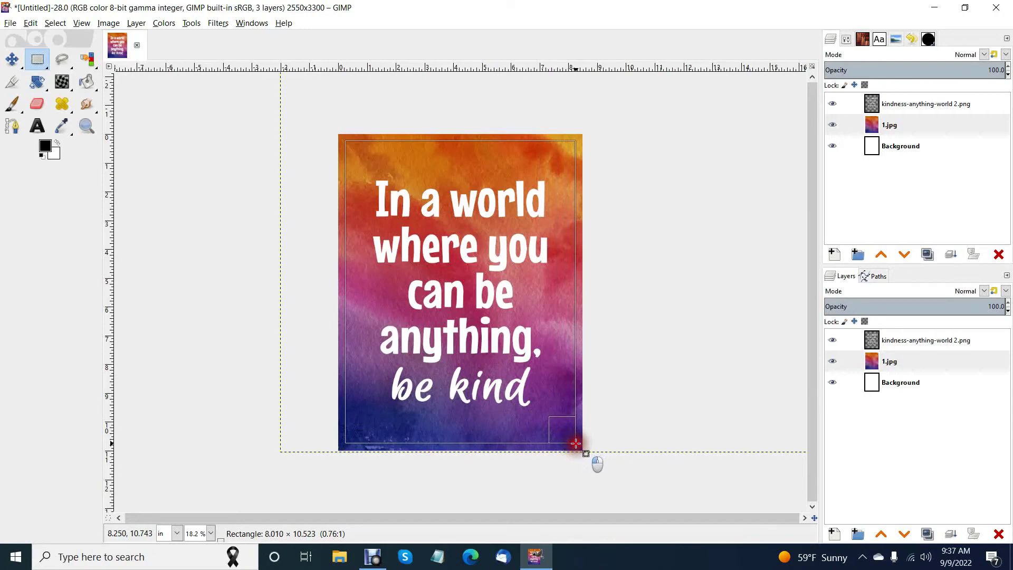
{"action": "left_click_drag", "start_coordinate": [576, 443], "coordinate": [576, 444]}
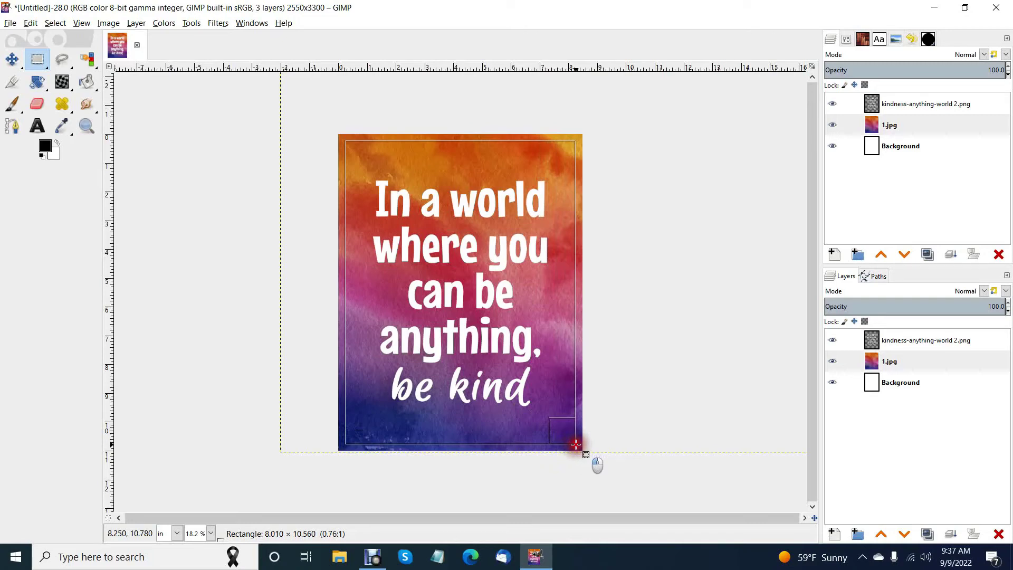
{"action": "left_click_drag", "start_coordinate": [575, 444], "coordinate": [576, 444]}
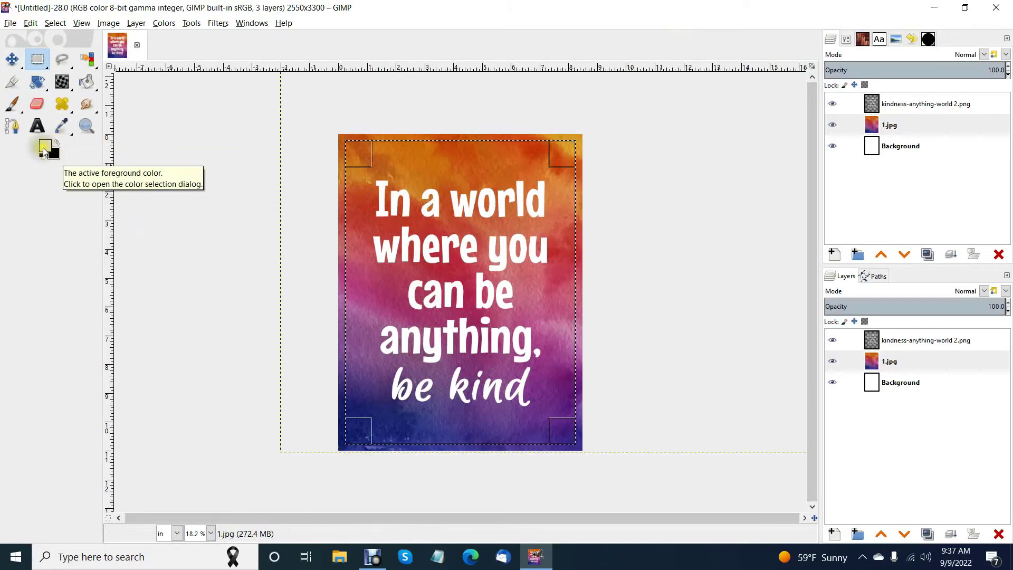
Stroke the inset selection with a solid white line 5 px wide
{"action": "left_click", "coordinate": [29, 23]}
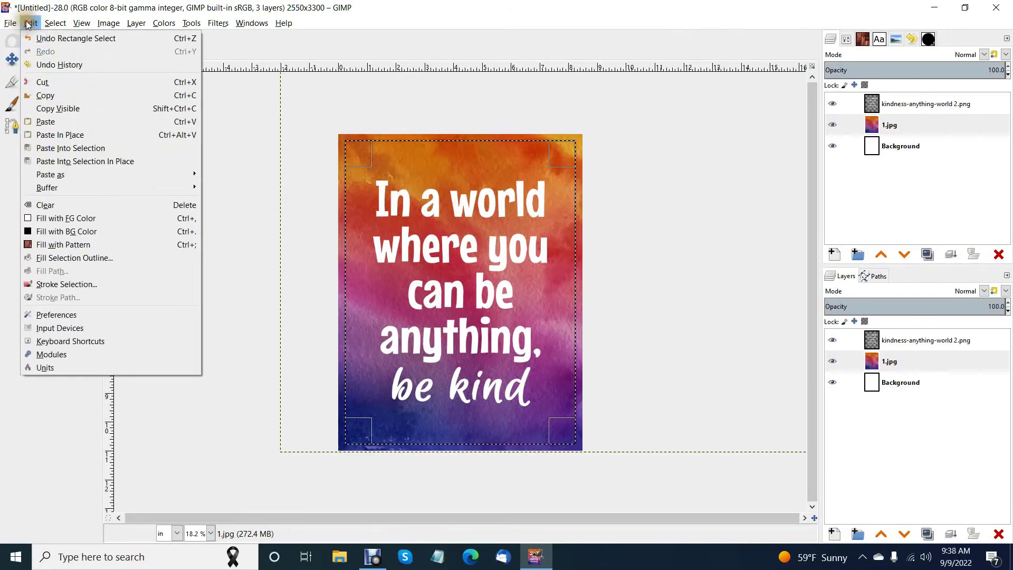
{"action": "left_click", "coordinate": [57, 285]}
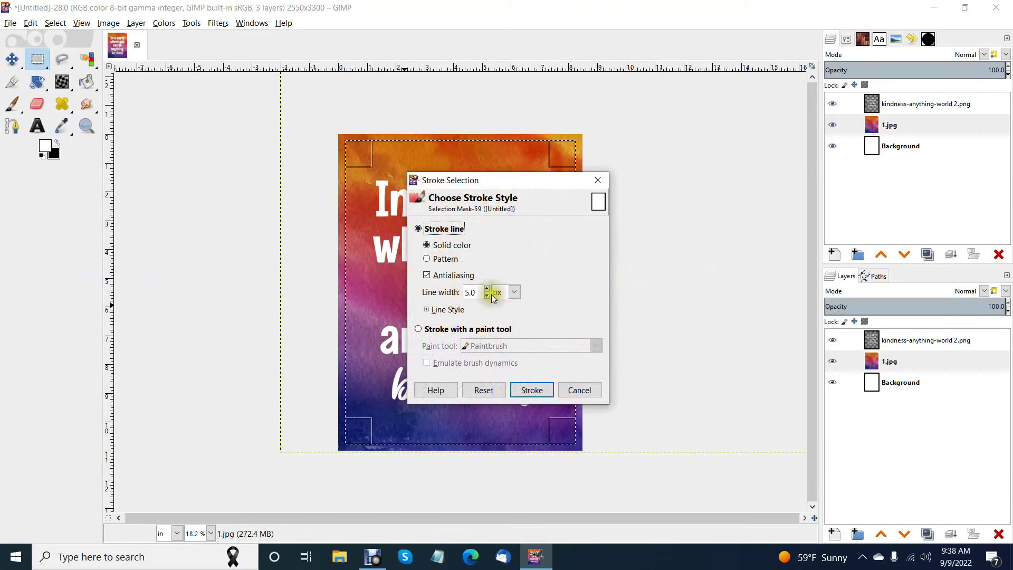
{"action": "left_click", "coordinate": [487, 289]}
{"action": "left_click", "coordinate": [486, 289]}
{"action": "left_click", "coordinate": [487, 294]}
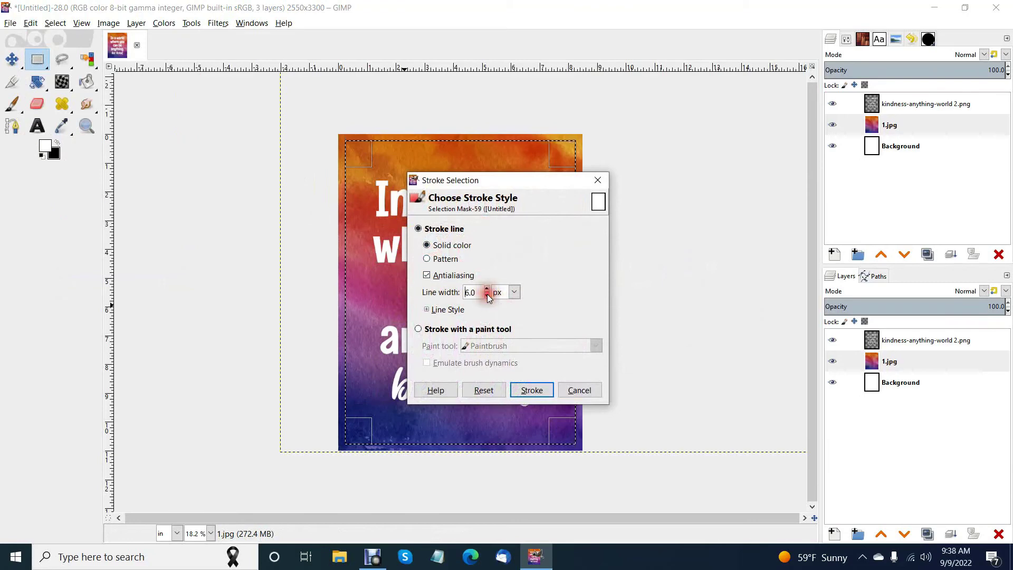
{"action": "left_click", "coordinate": [487, 294]}
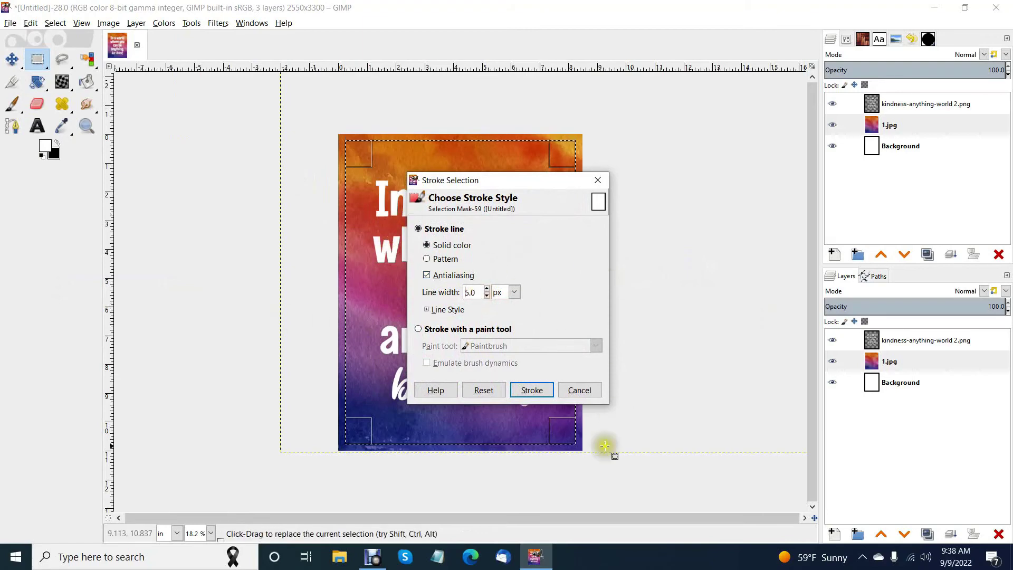
{"action": "left_click", "coordinate": [530, 390]}
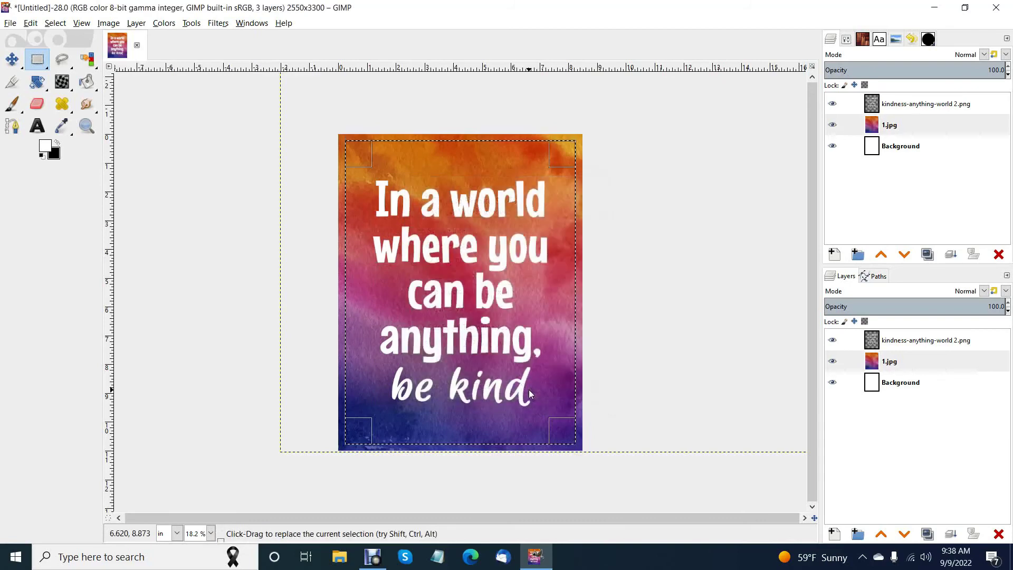
{"action": "left_click", "coordinate": [53, 23]}
Clear the selection with Select > None and make the Background layer active
{"action": "left_click", "coordinate": [64, 51]}
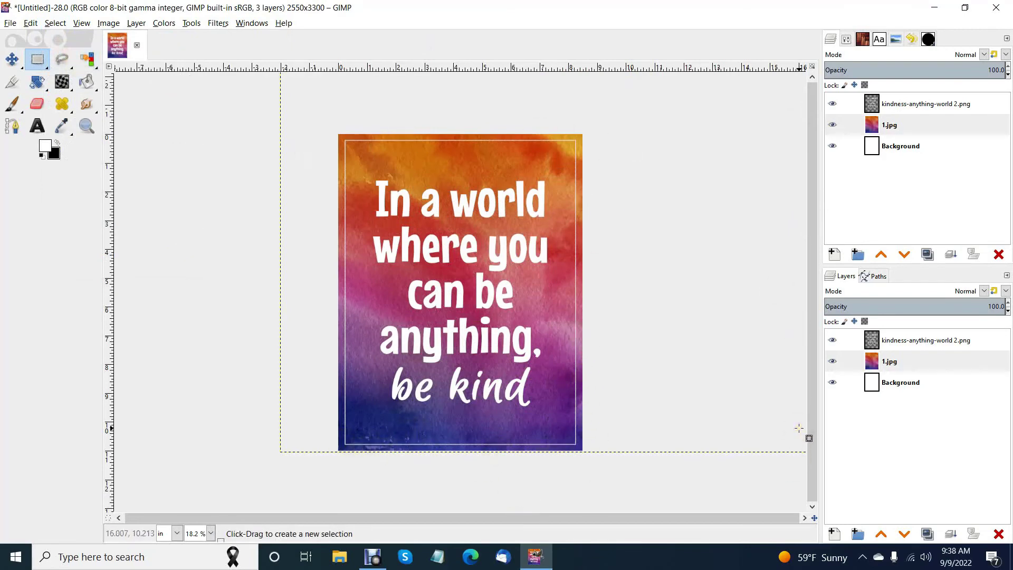
{"action": "left_click", "coordinate": [904, 154]}
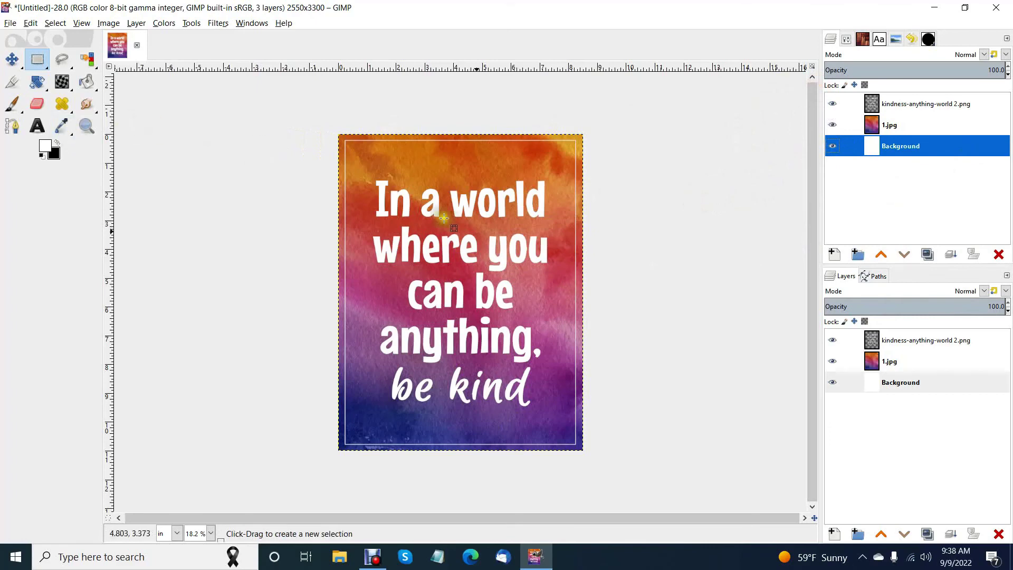
Apply Layer to Image Size to the 1.jpg layer (2550 × 3300), then select Background
{"action": "right_click", "coordinate": [893, 150]}
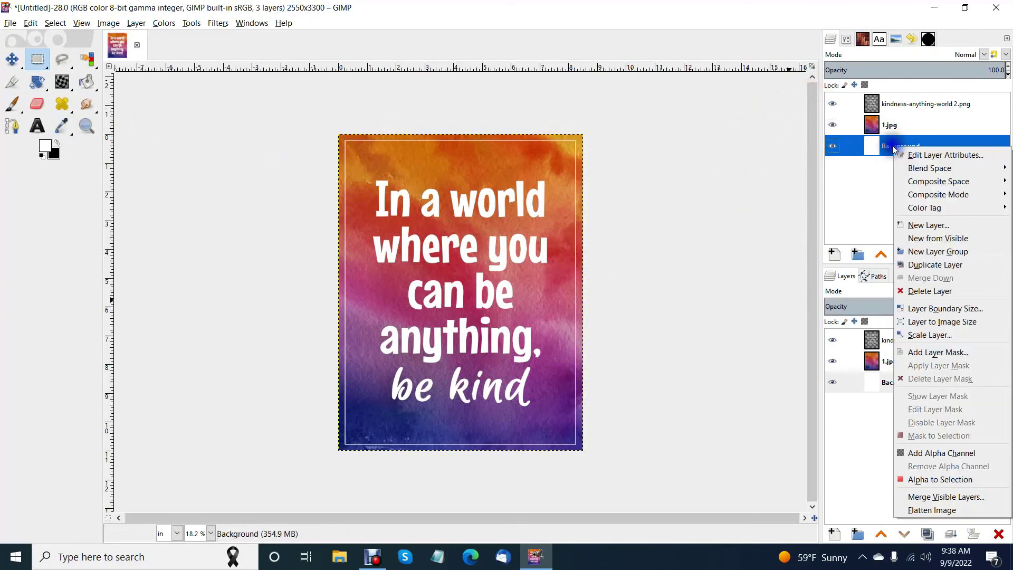
{"action": "left_click", "coordinate": [852, 222]}
{"action": "left_click", "coordinate": [891, 109]}
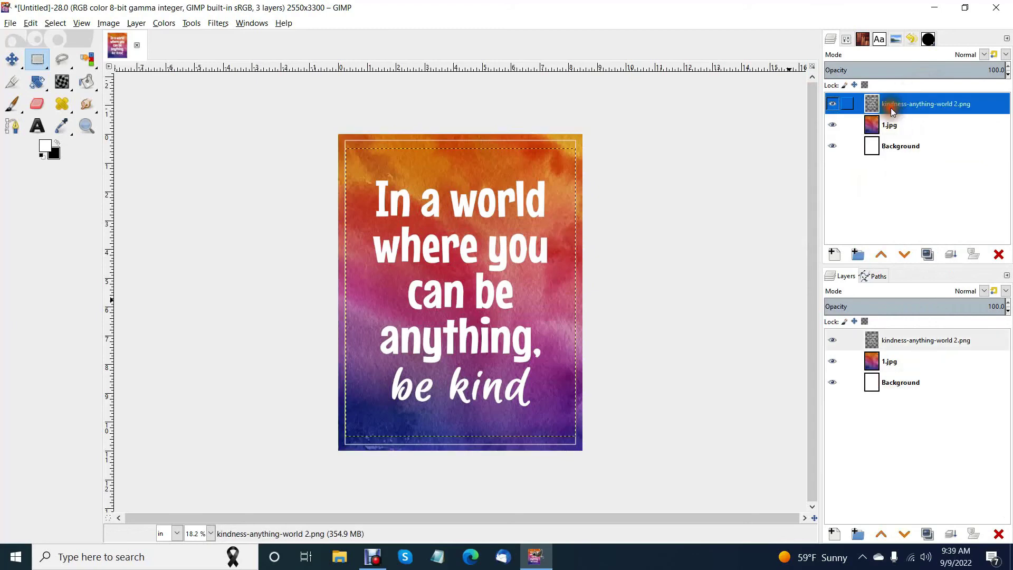
{"action": "left_click", "coordinate": [872, 129]}
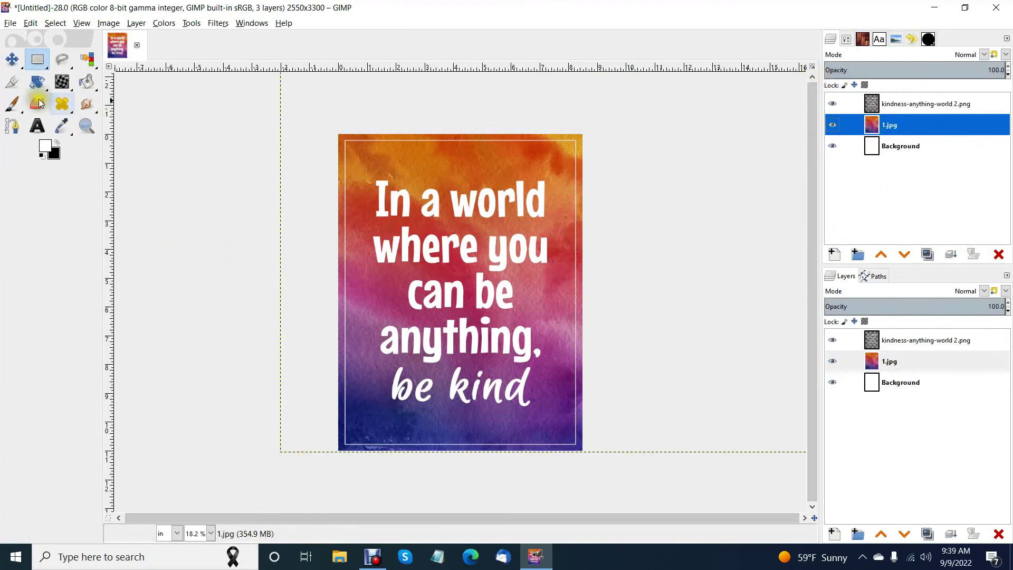
{"action": "left_click", "coordinate": [38, 64]}
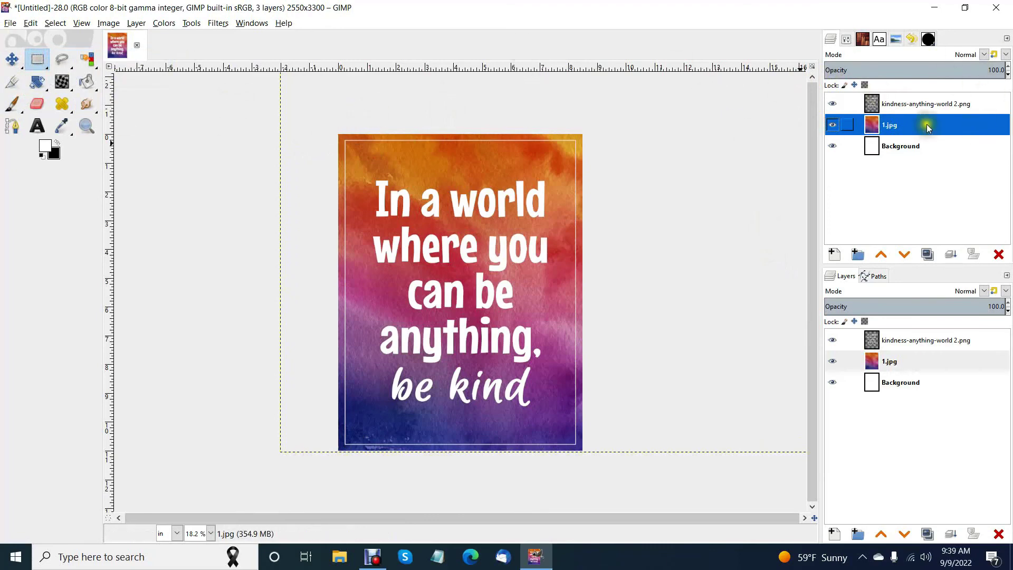
{"action": "right_click", "coordinate": [890, 128]}
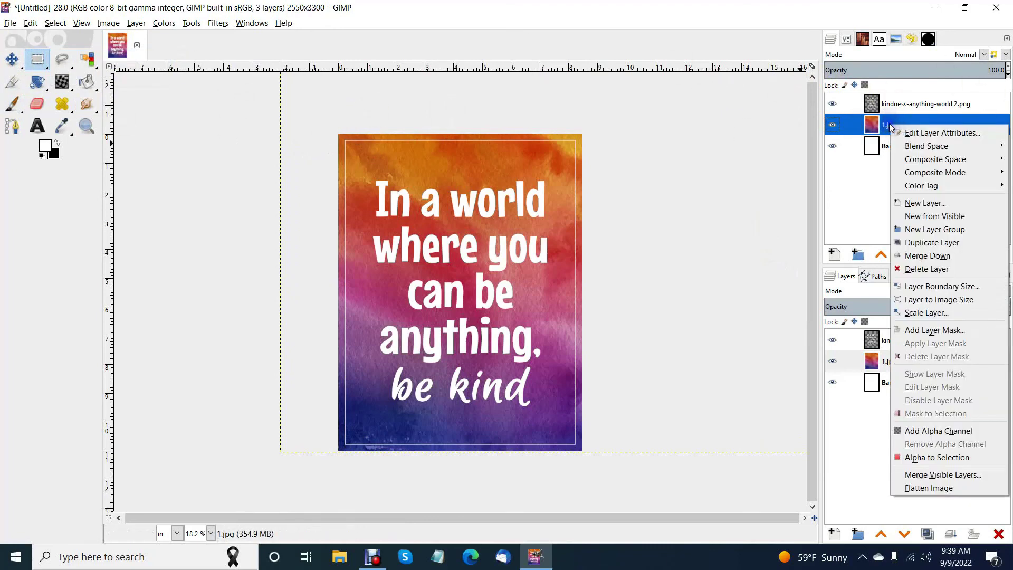
{"action": "left_click", "coordinate": [931, 302]}
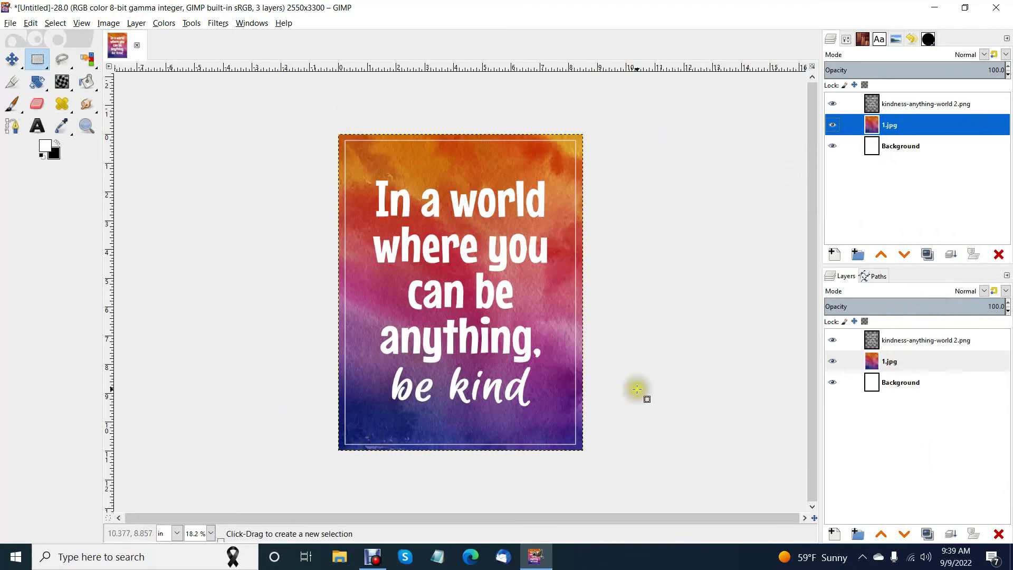
{"action": "left_click", "coordinate": [921, 147]}
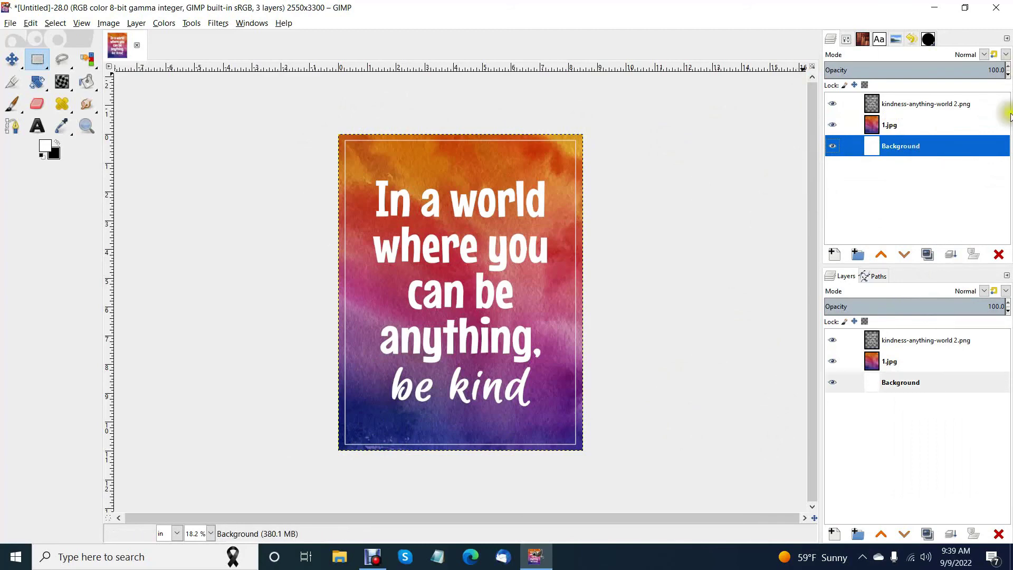
{"action": "left_click", "coordinate": [29, 24]}
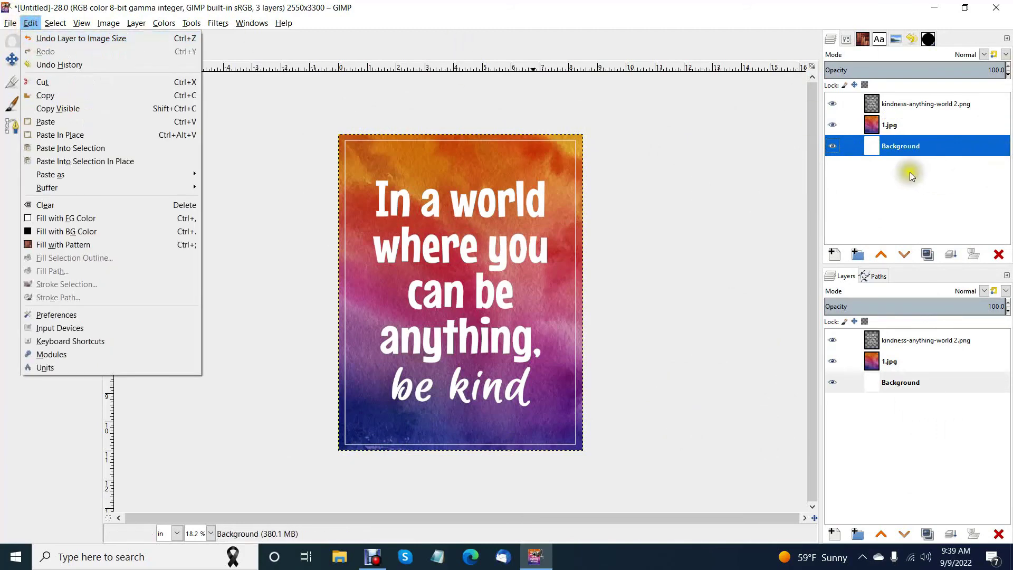
Merge the visible layers, then flatten the poster into a single Background layer
{"action": "left_click", "coordinate": [901, 143]}
{"action": "right_click", "coordinate": [901, 143]}
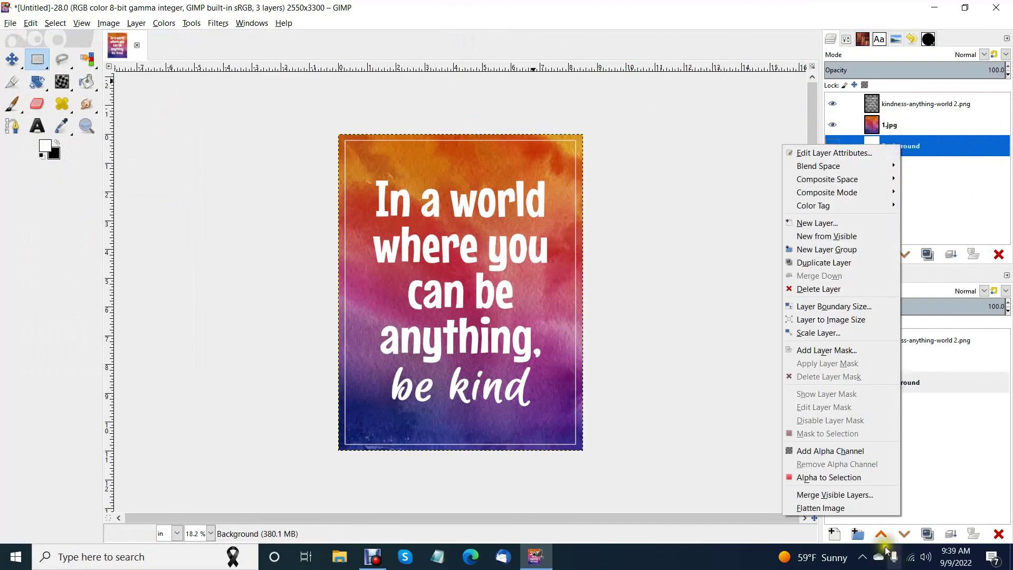
{"action": "left_click", "coordinate": [871, 494]}
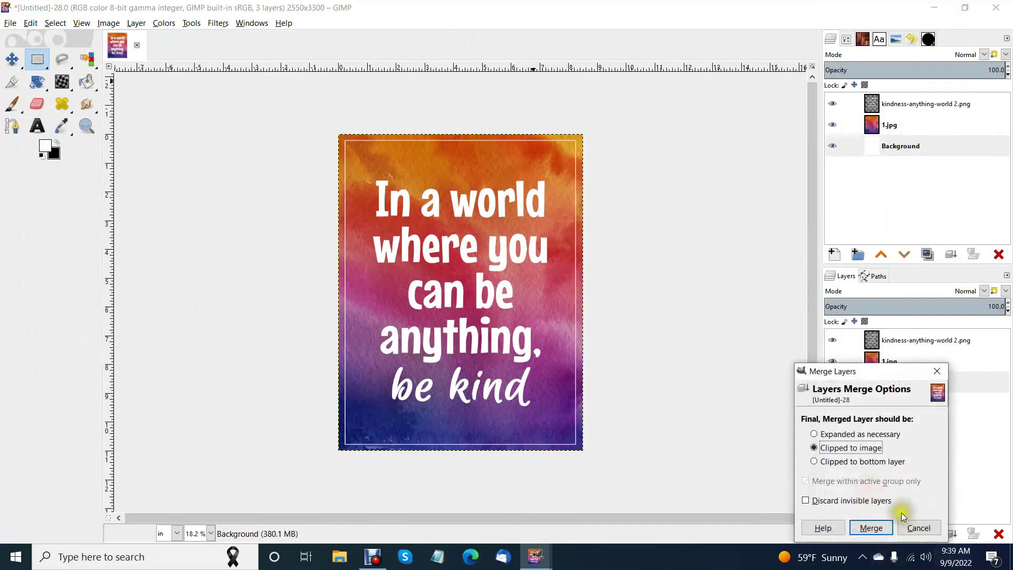
{"action": "left_click", "coordinate": [868, 528]}
{"action": "right_click", "coordinate": [880, 104]}
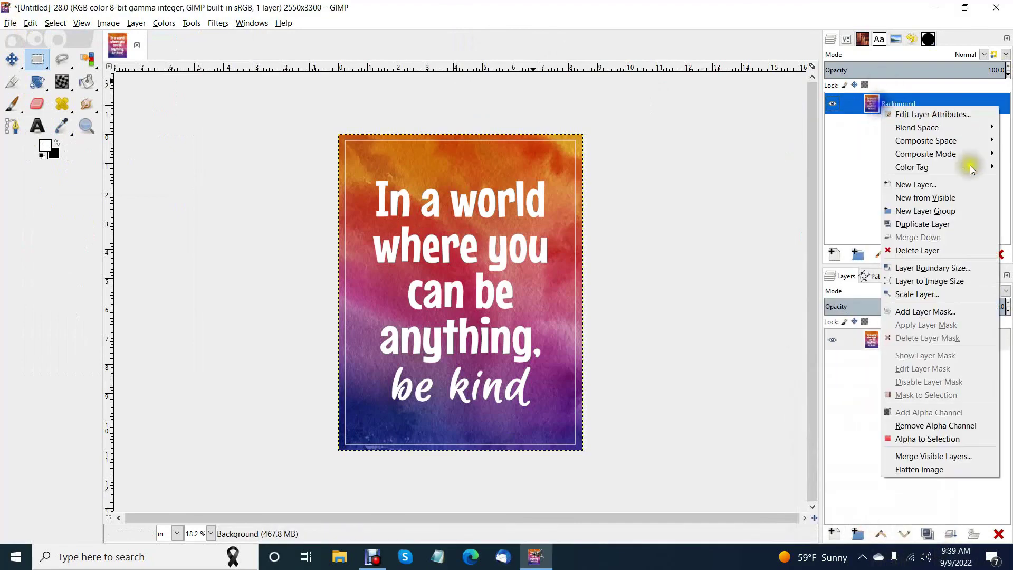
{"action": "left_click", "coordinate": [941, 471]}
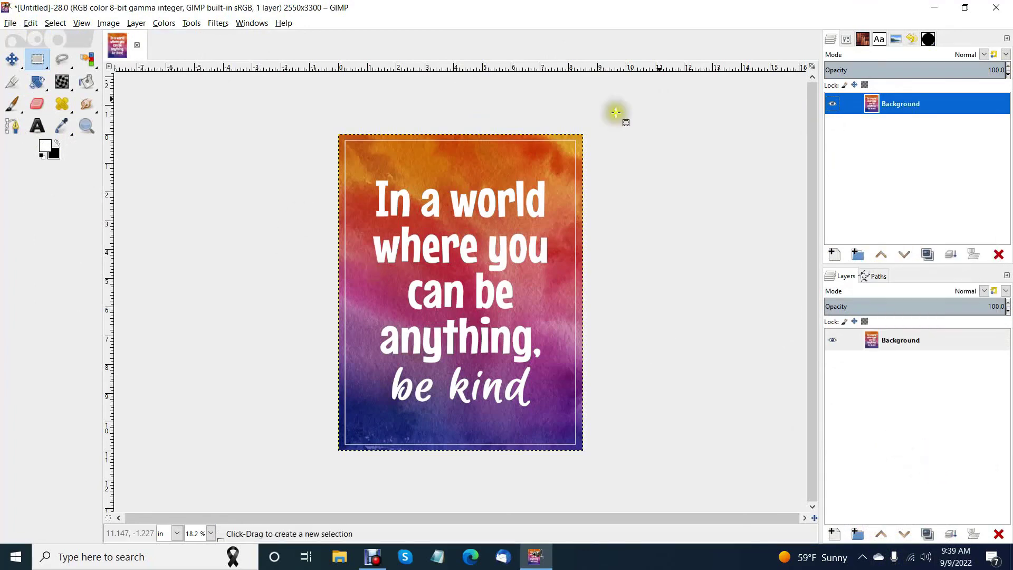